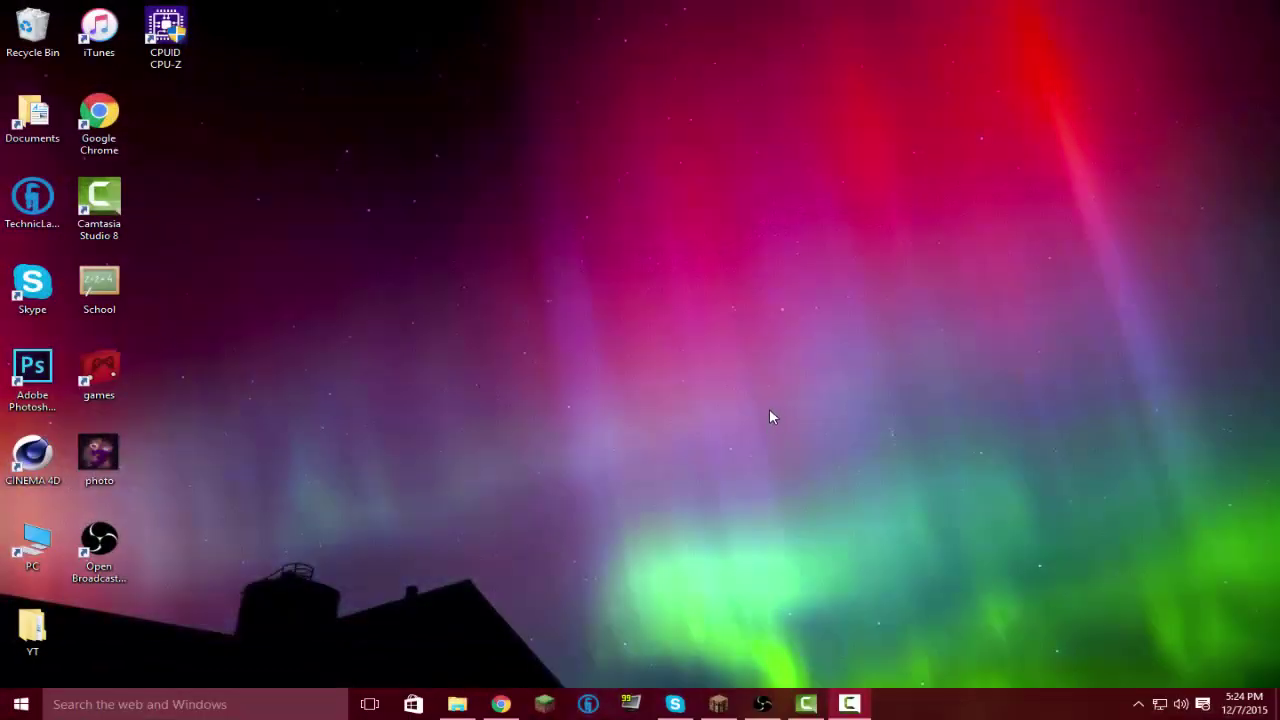
Download the OBS MultiPlatform 0.12.3 Windows installer from obsproject.com in Chrome
left_click(713, 708)
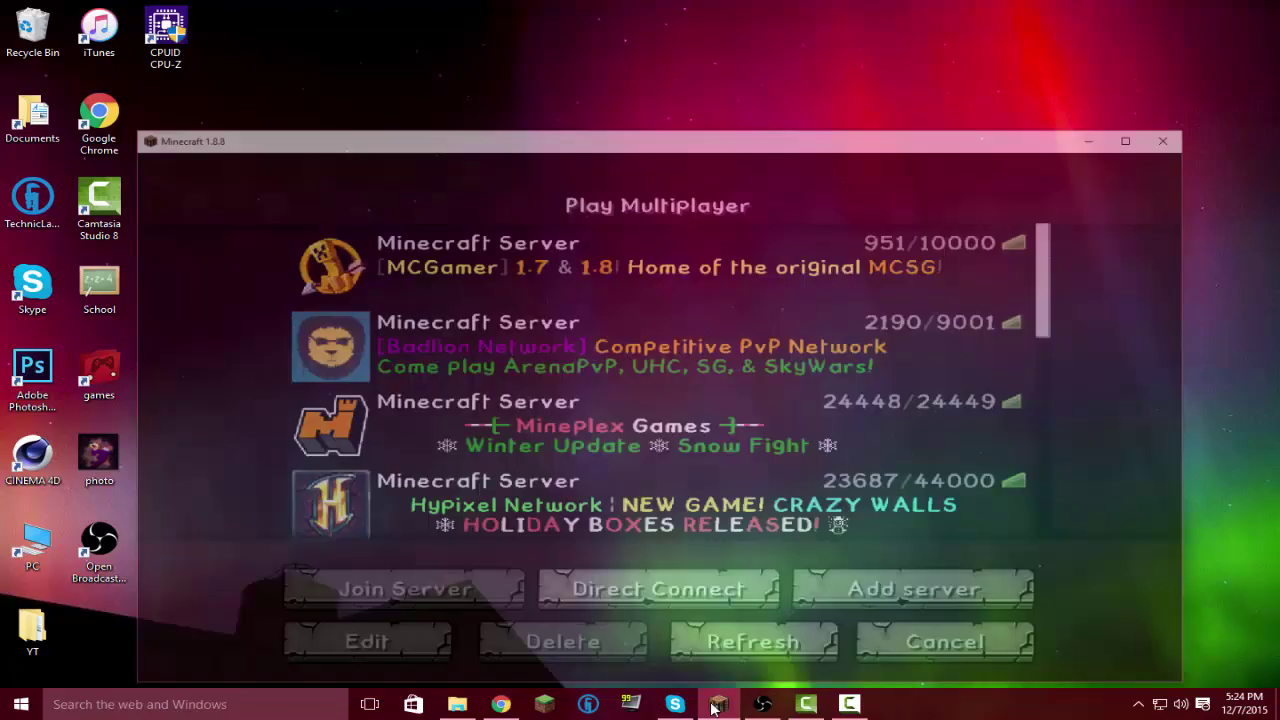
left_click(718, 703)
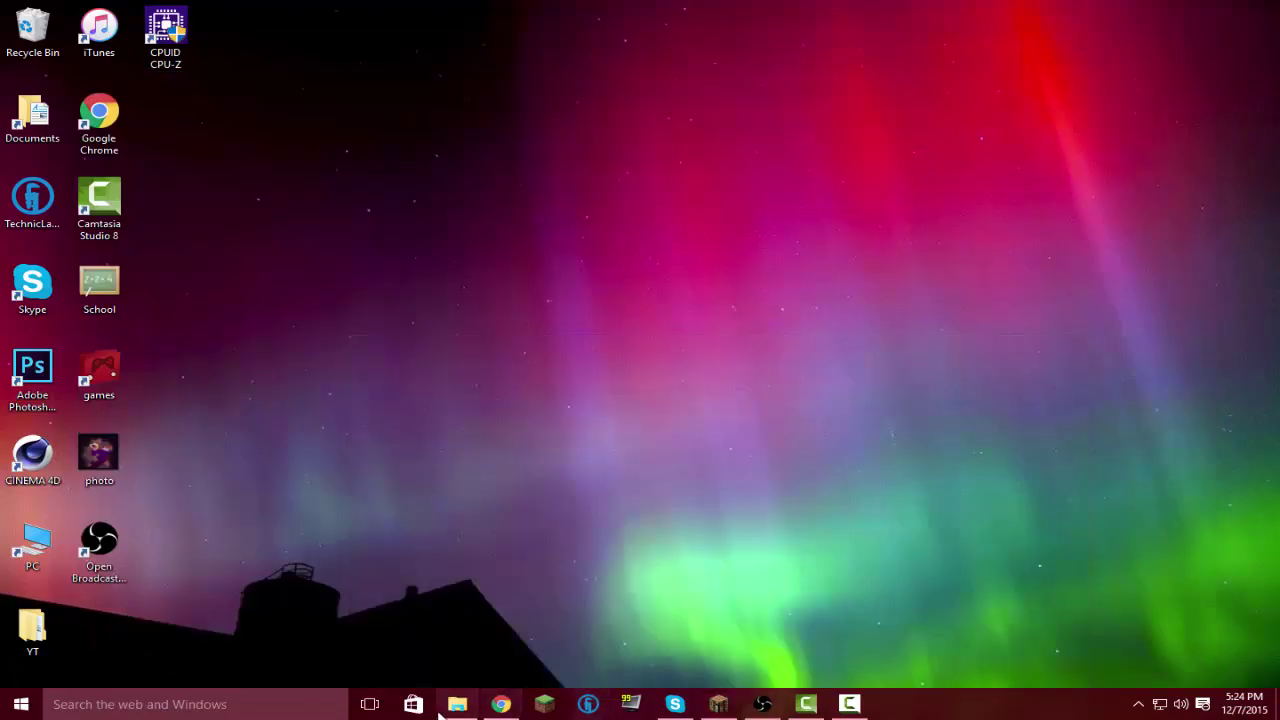
left_click(500, 704)
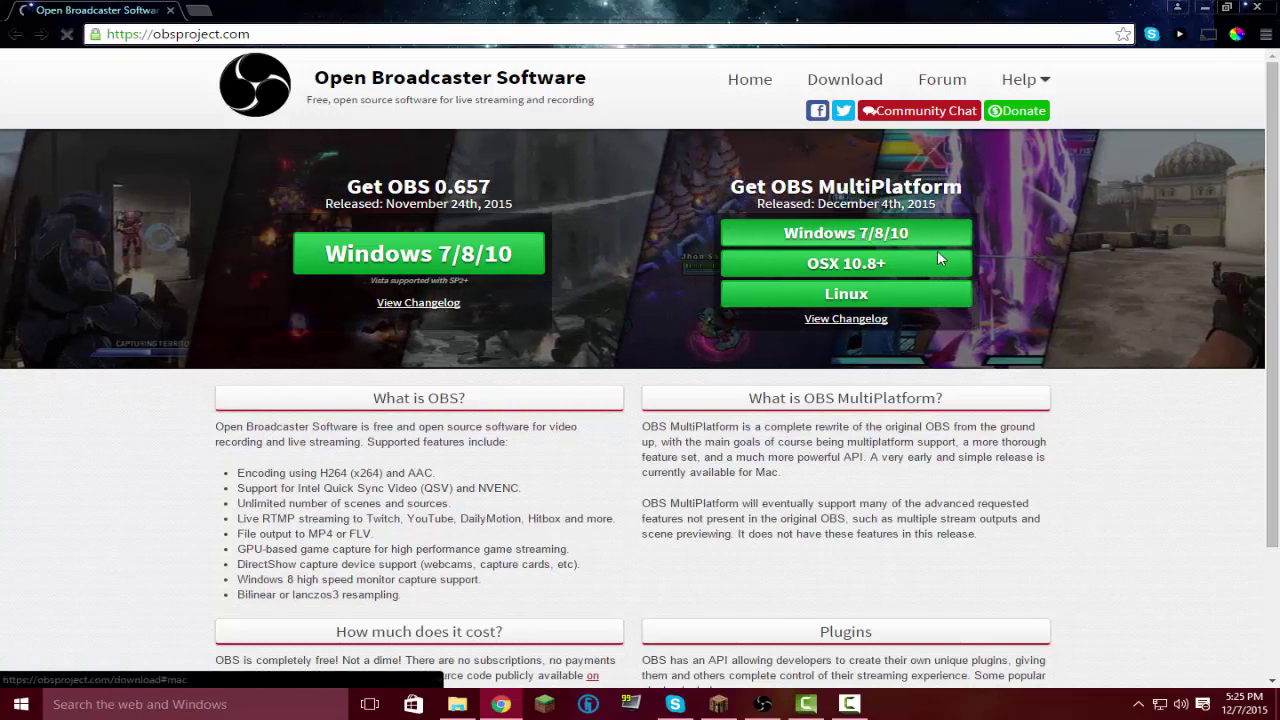
left_click(912, 265)
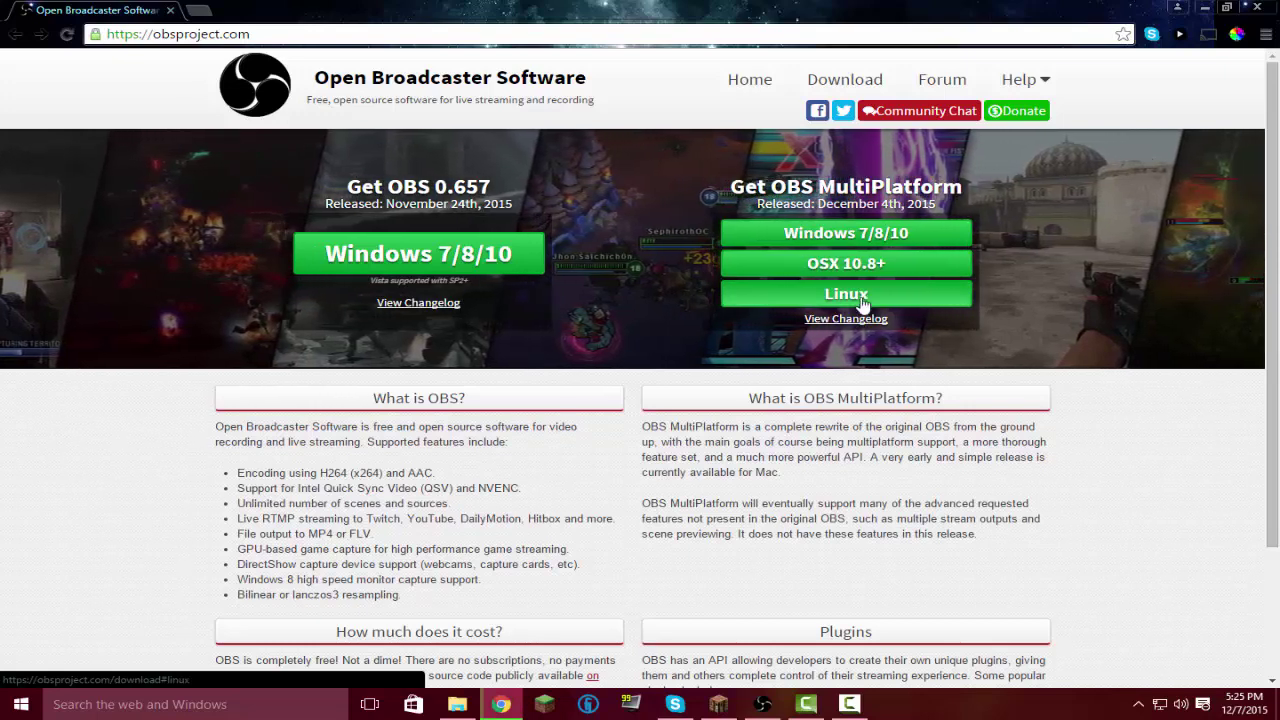
left_click(868, 233)
right_click(868, 233)
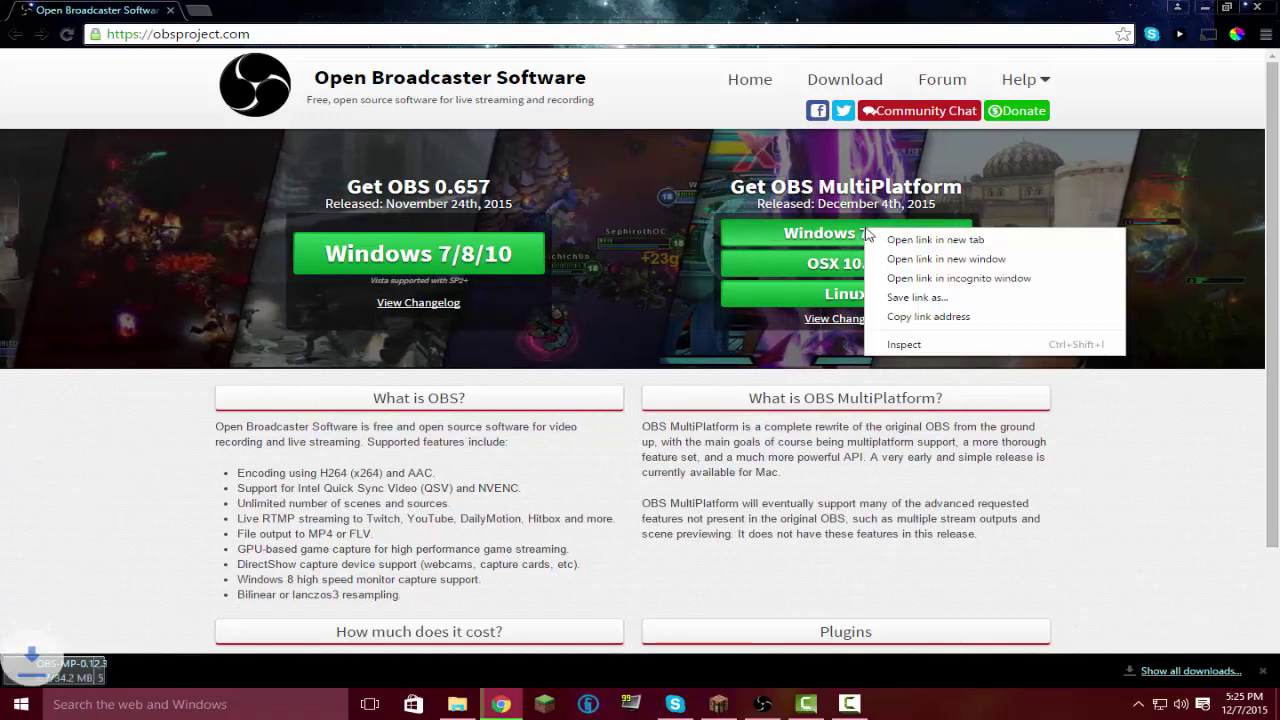
key("Escape")
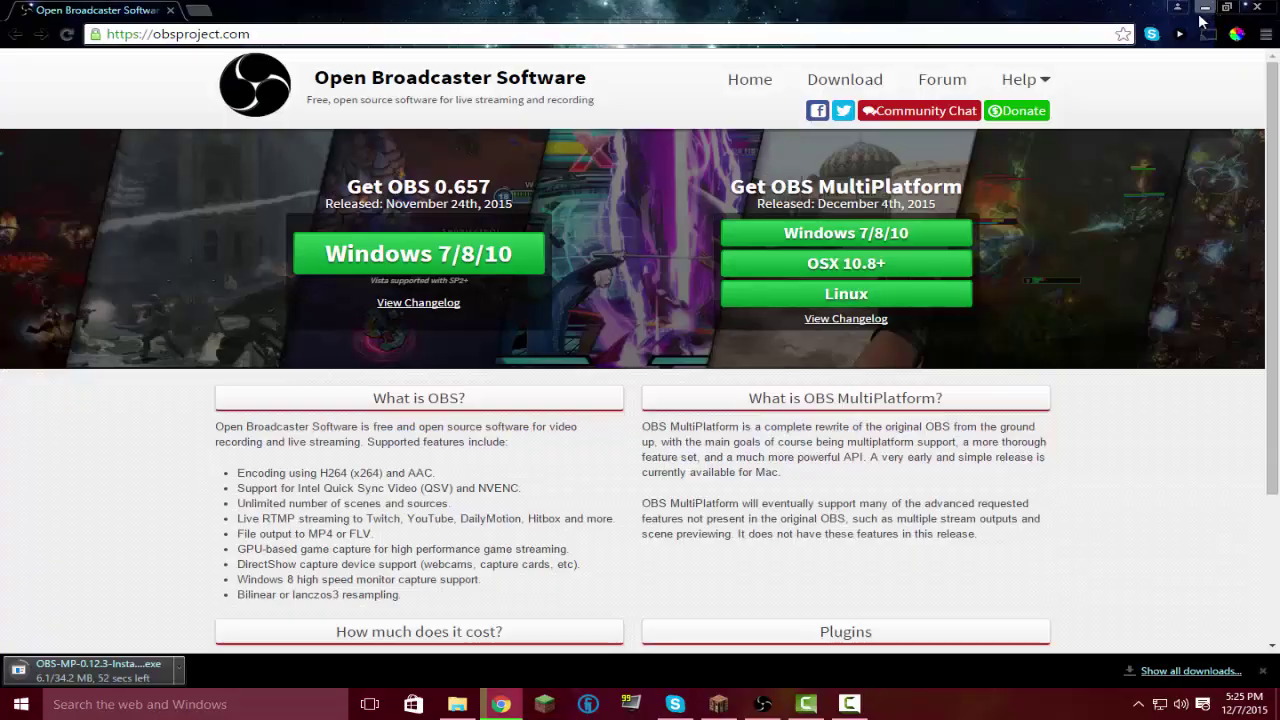
Run the downloaded OBS MultiPlatform installer, then cancel its setup and confirm quitting
left_click(1204, 9)
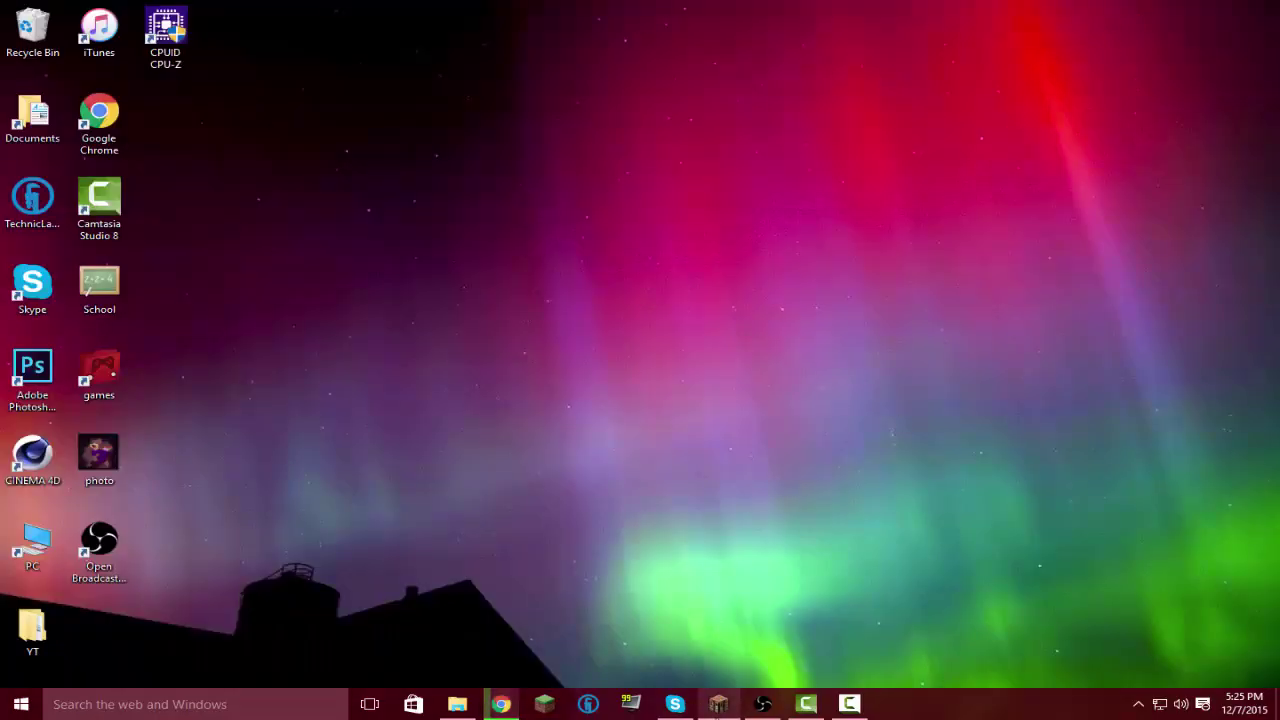
mouse_move(775, 710)
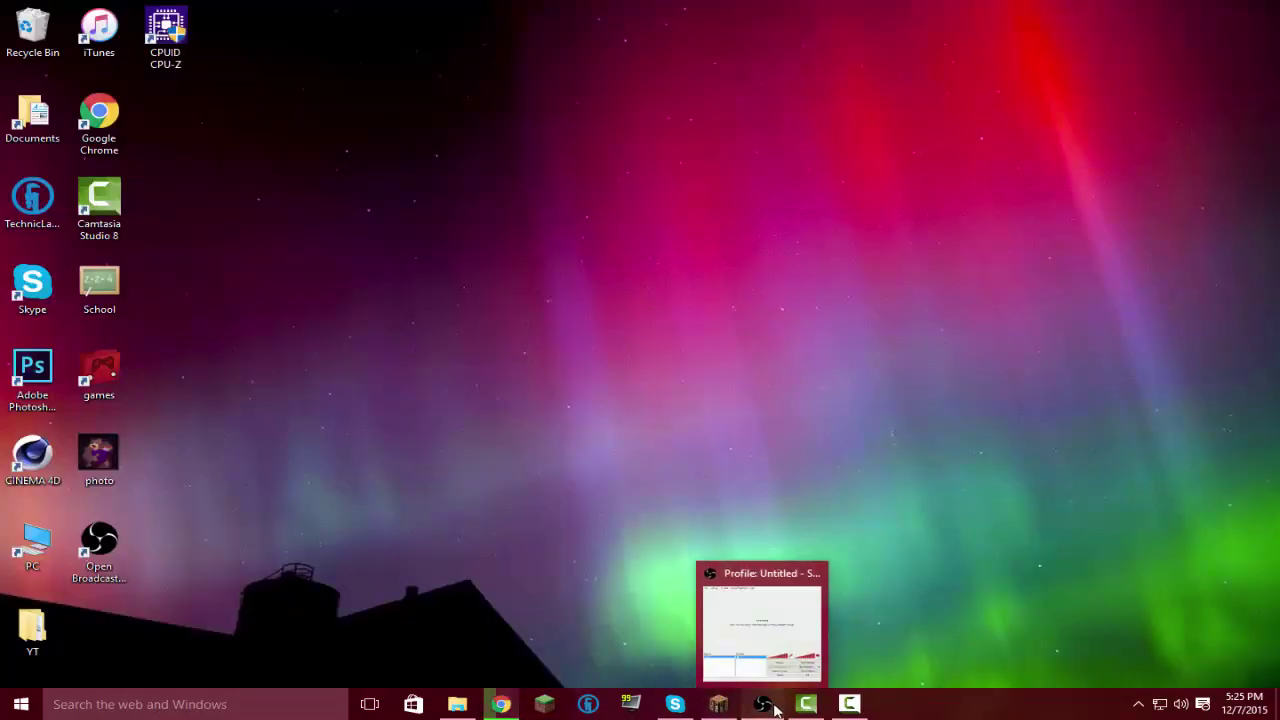
left_click(500, 704)
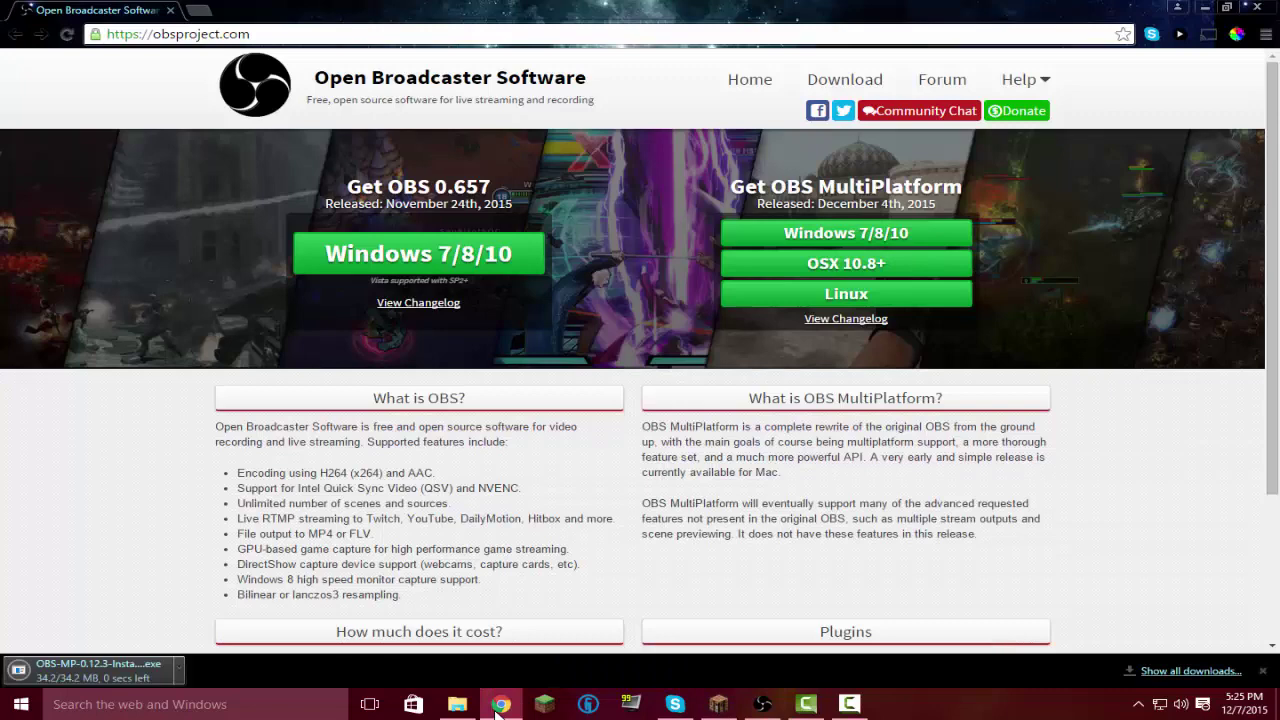
left_click(98, 670)
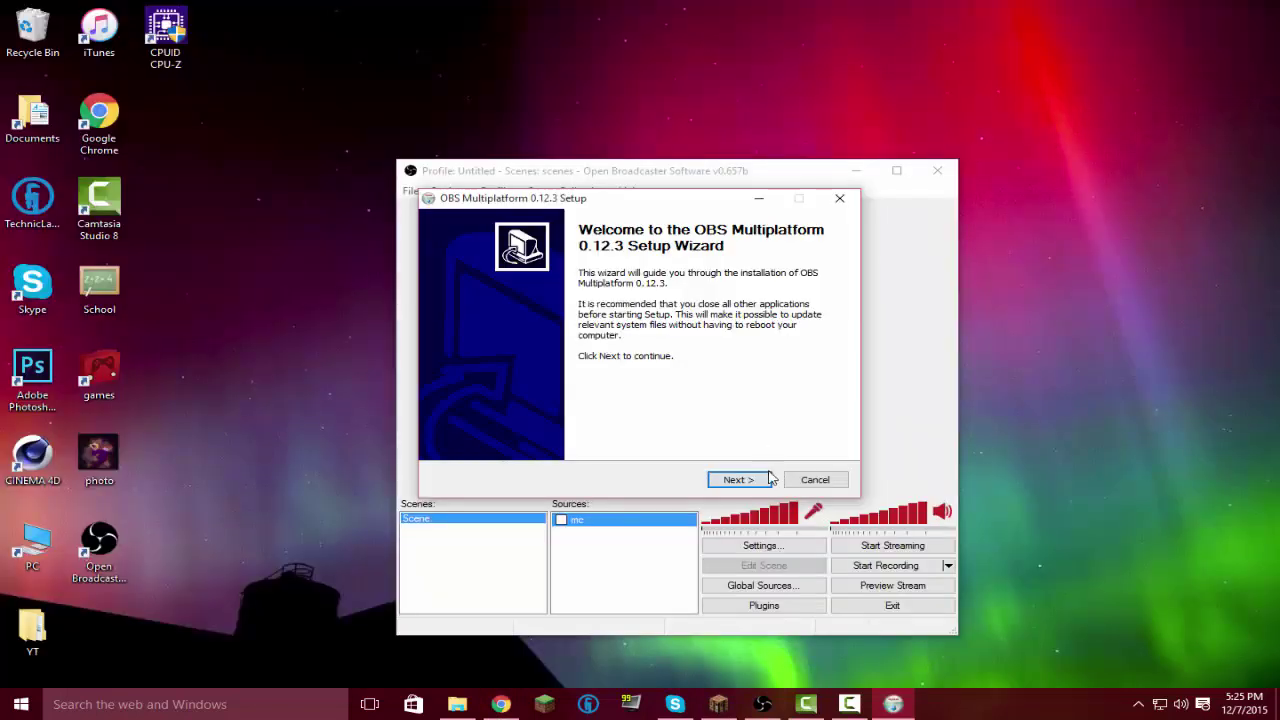
left_click(750, 480)
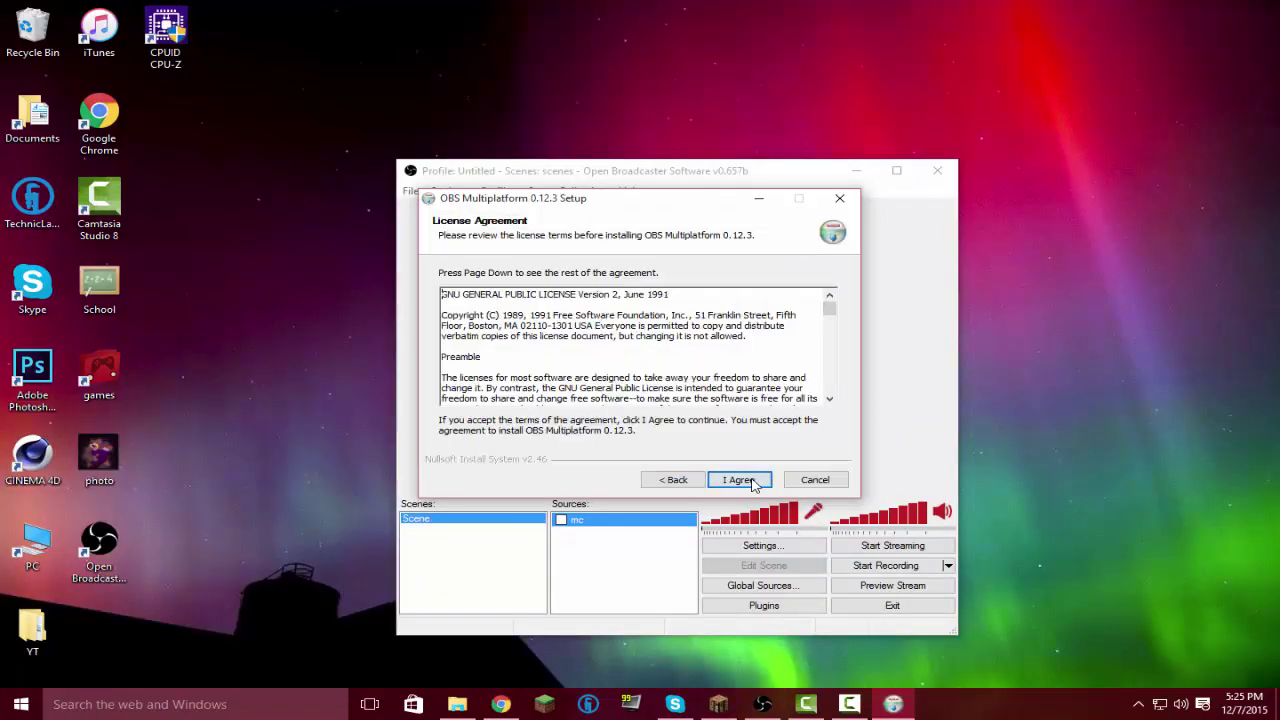
left_click(819, 479)
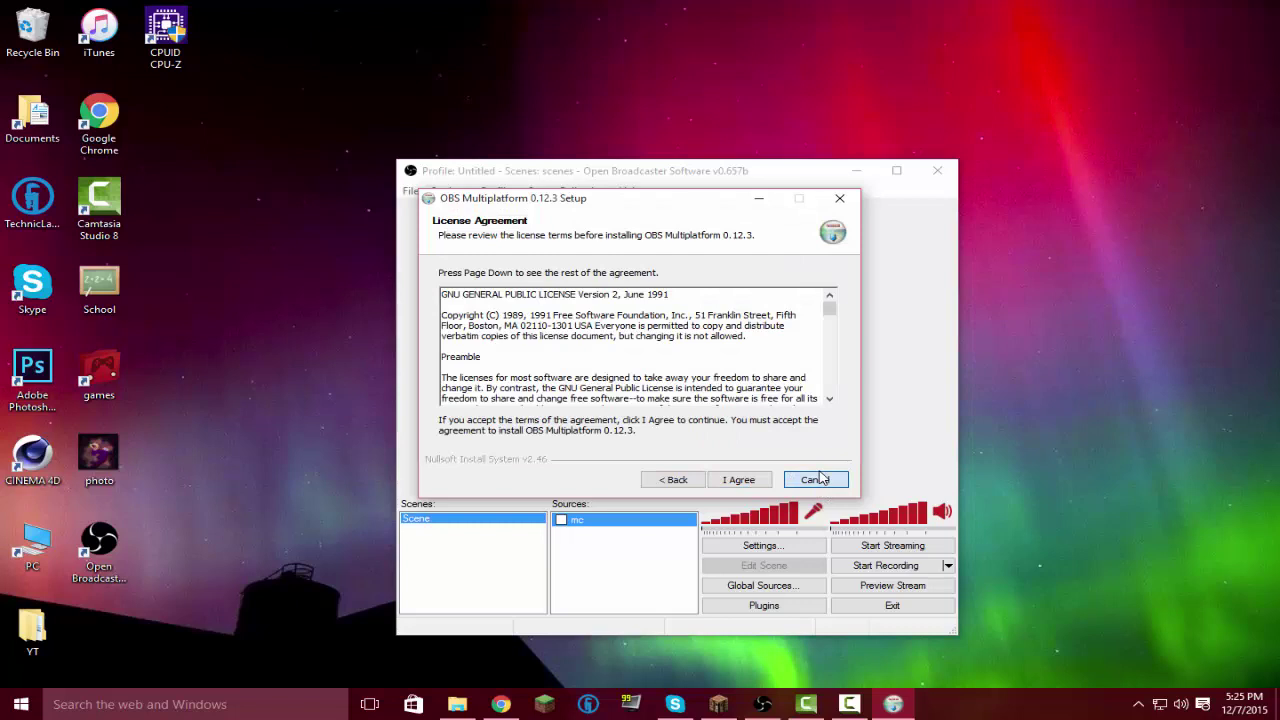
left_click(708, 407)
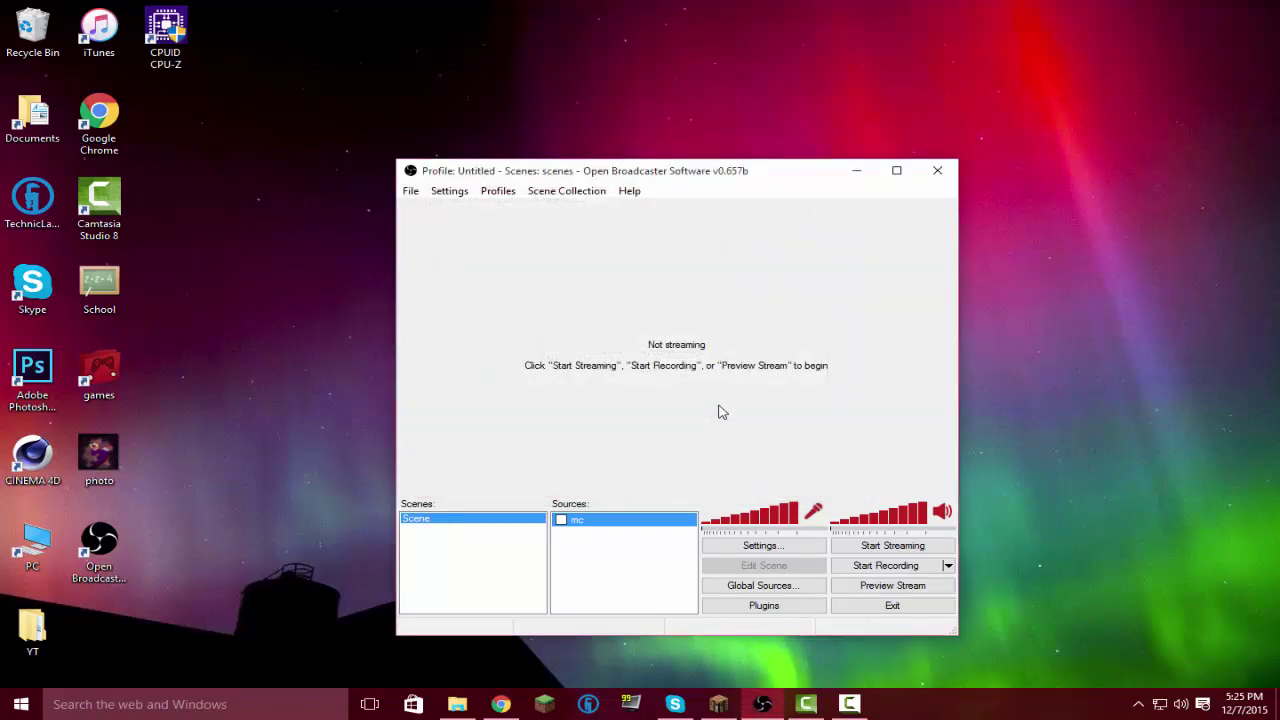
Move the OBS window up and left and delete the mc source
left_click_drag(566, 180, 540, 146)
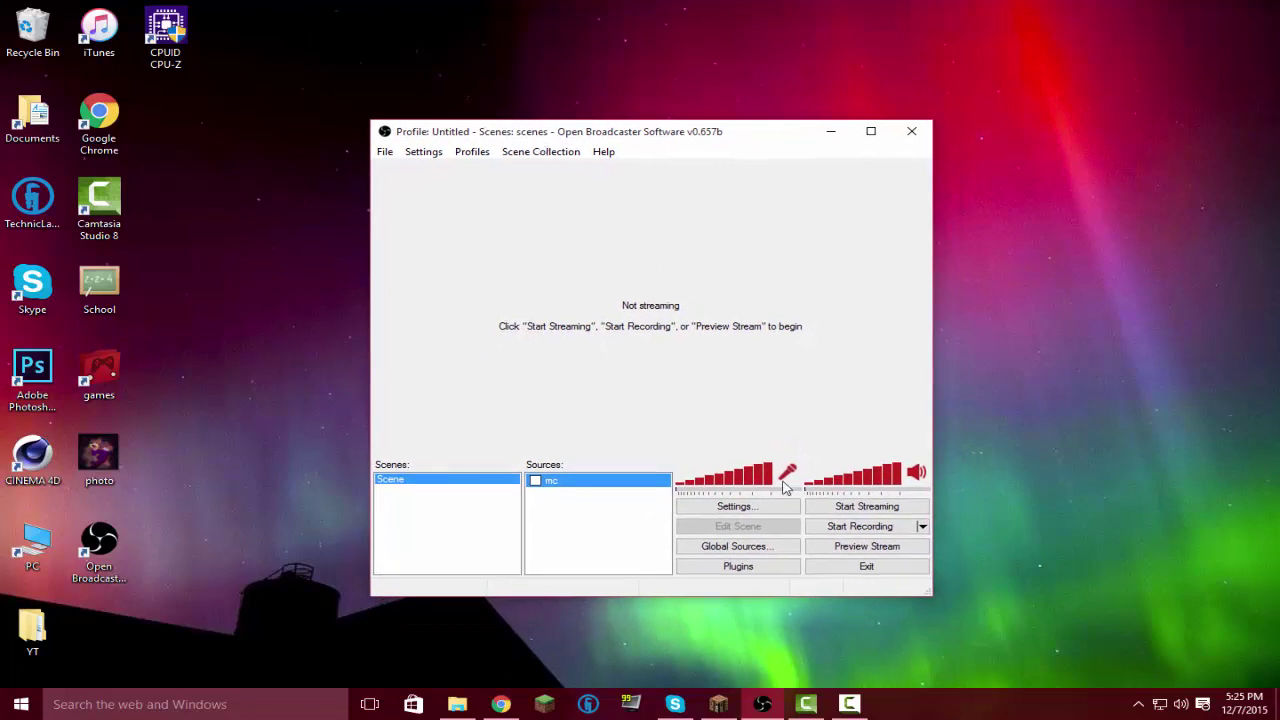
key("Delete")
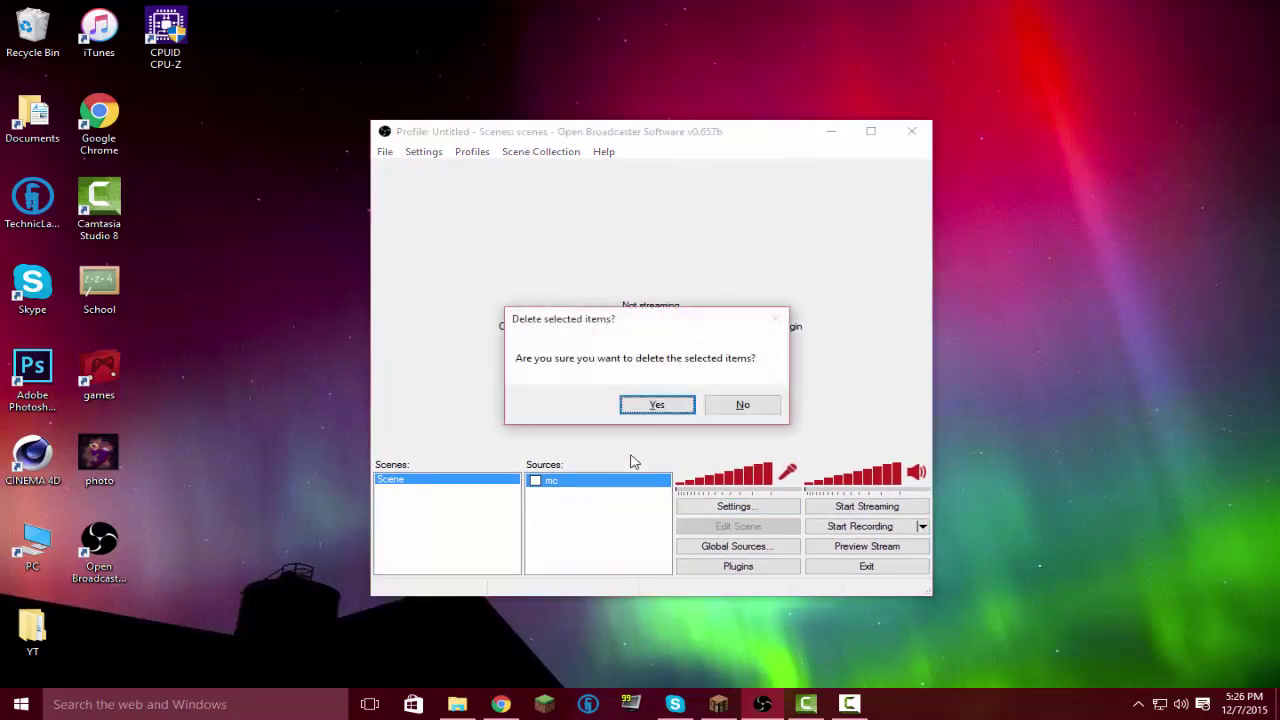
left_click(688, 405)
Open Settings and review the Video adapter and 1440 width values
left_click(754, 510)
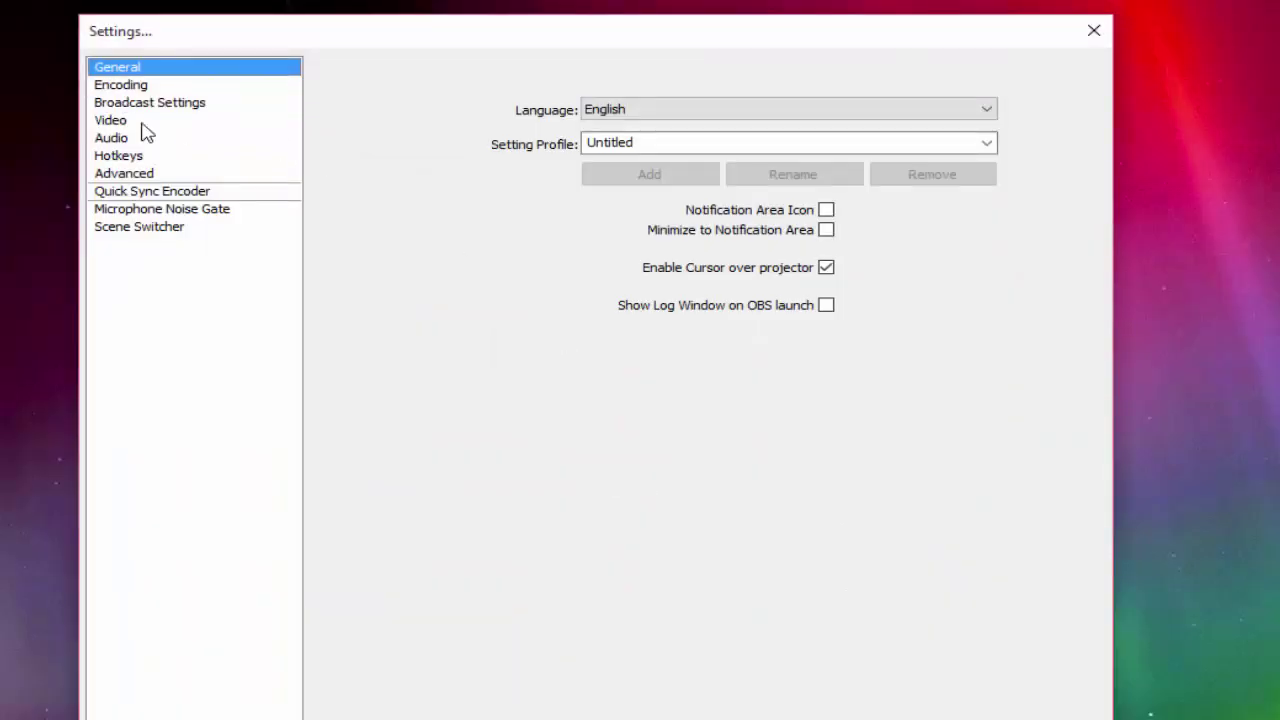
left_click(126, 121)
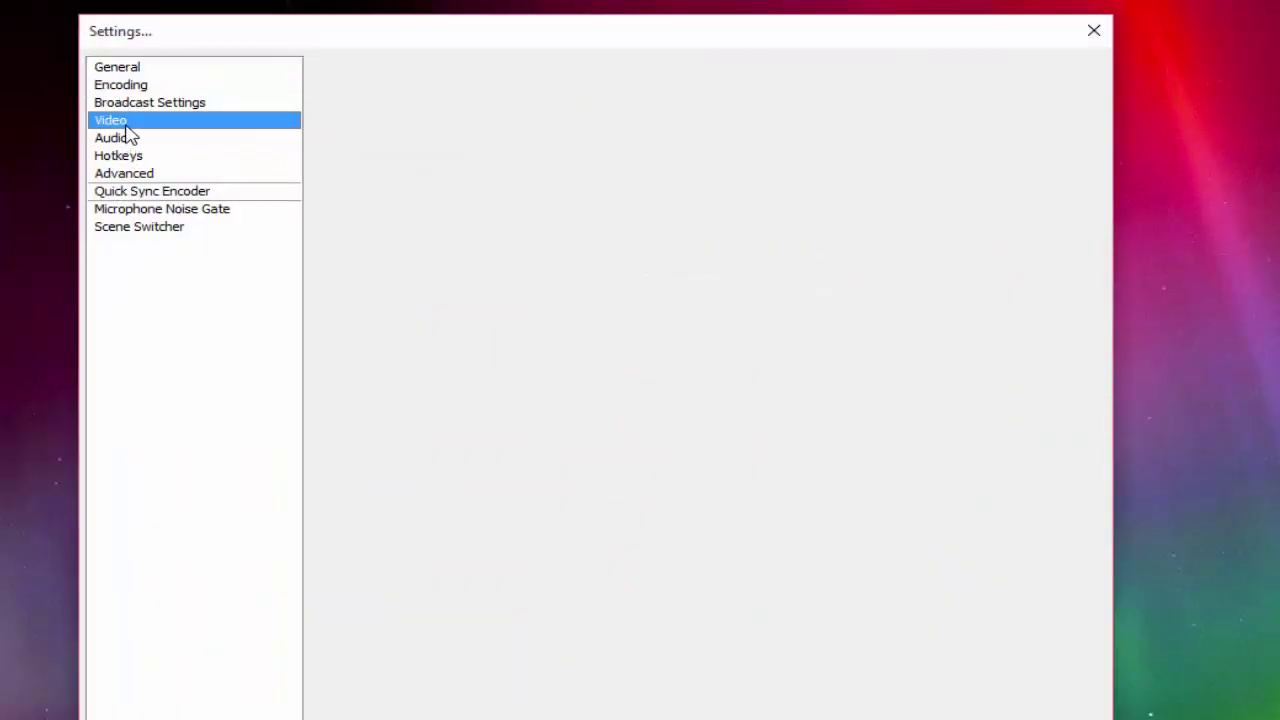
left_click(652, 88)
left_click(652, 92)
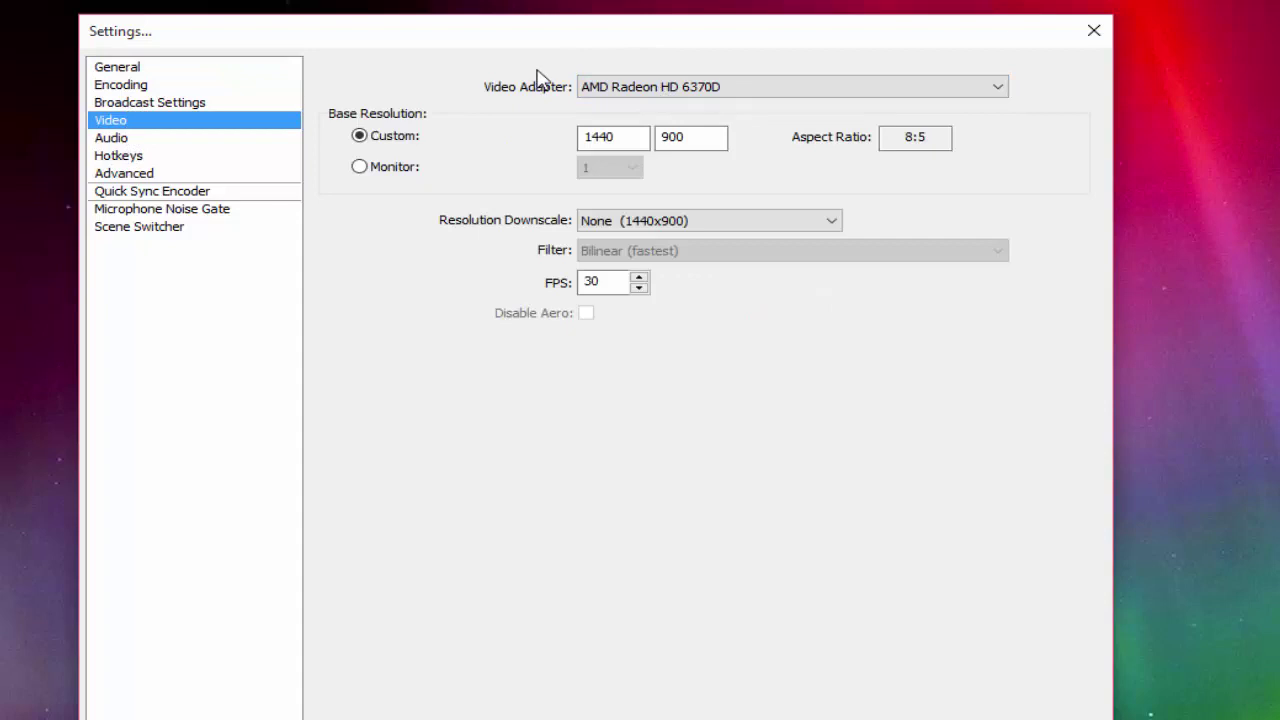
left_click_drag(630, 136, 560, 134)
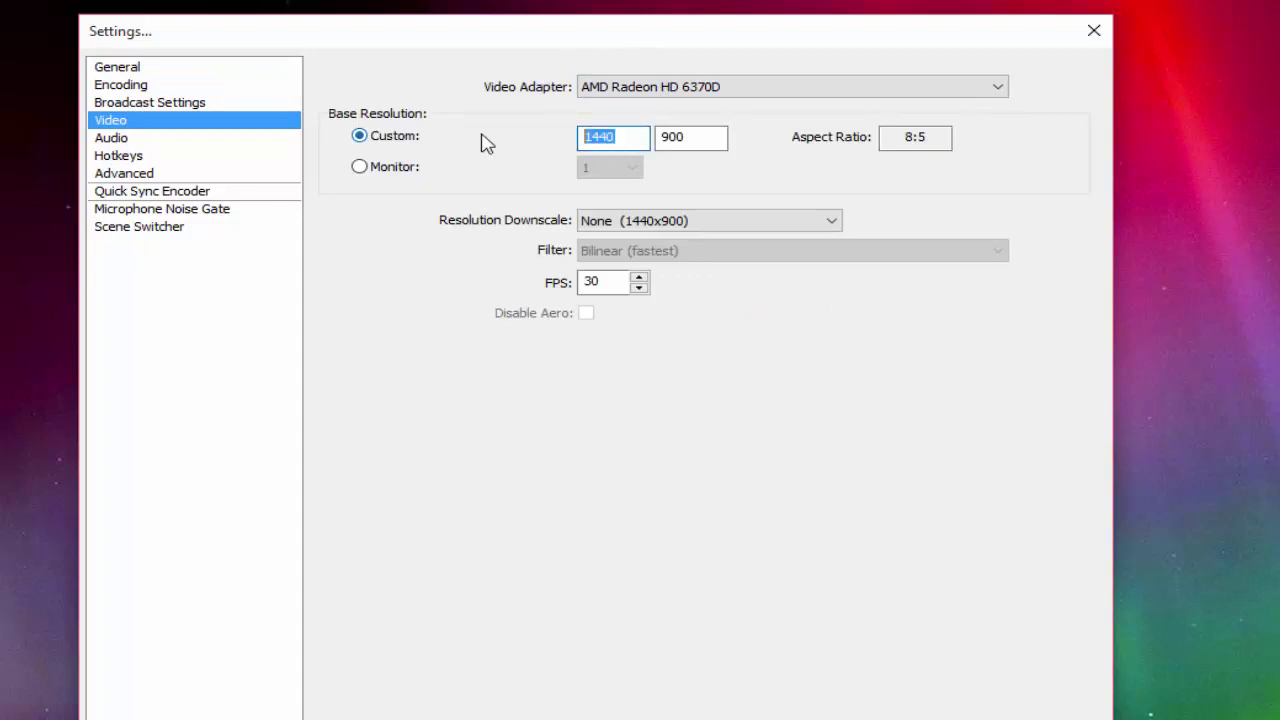
Set desktop audio and microphone to the Logitech USB Headset speakers and microphone
left_click(111, 137)
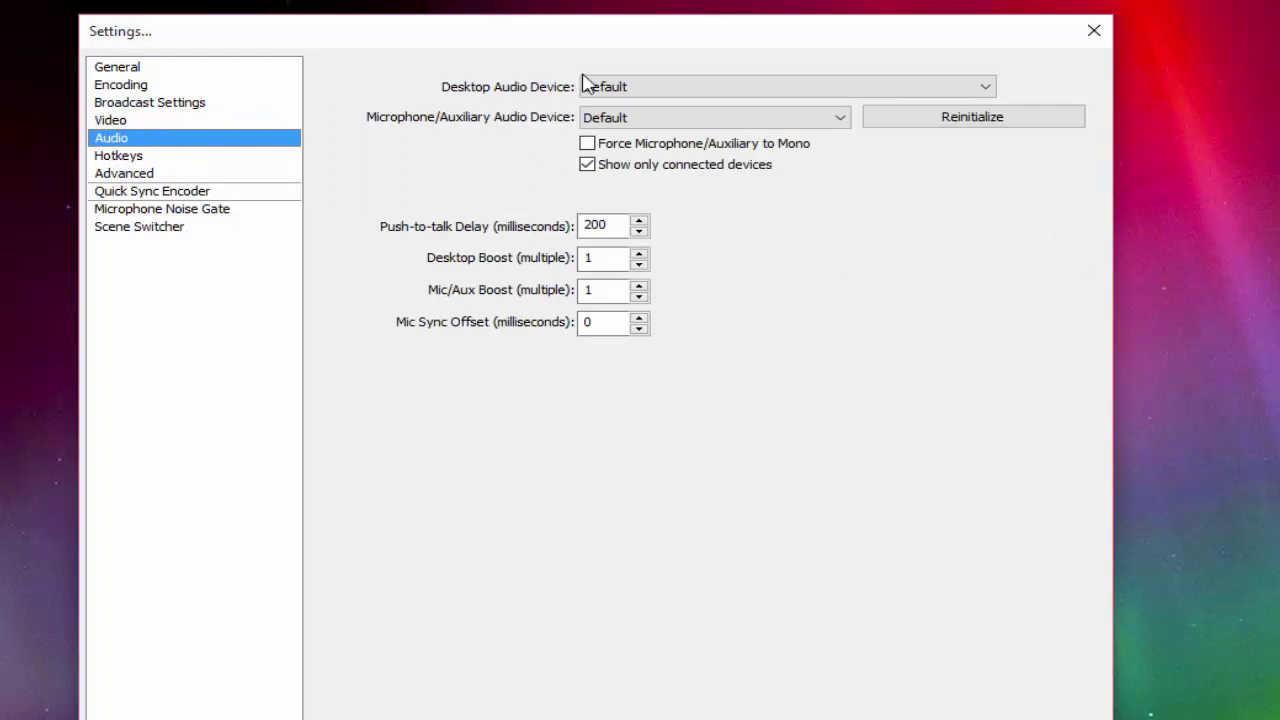
left_click(603, 86)
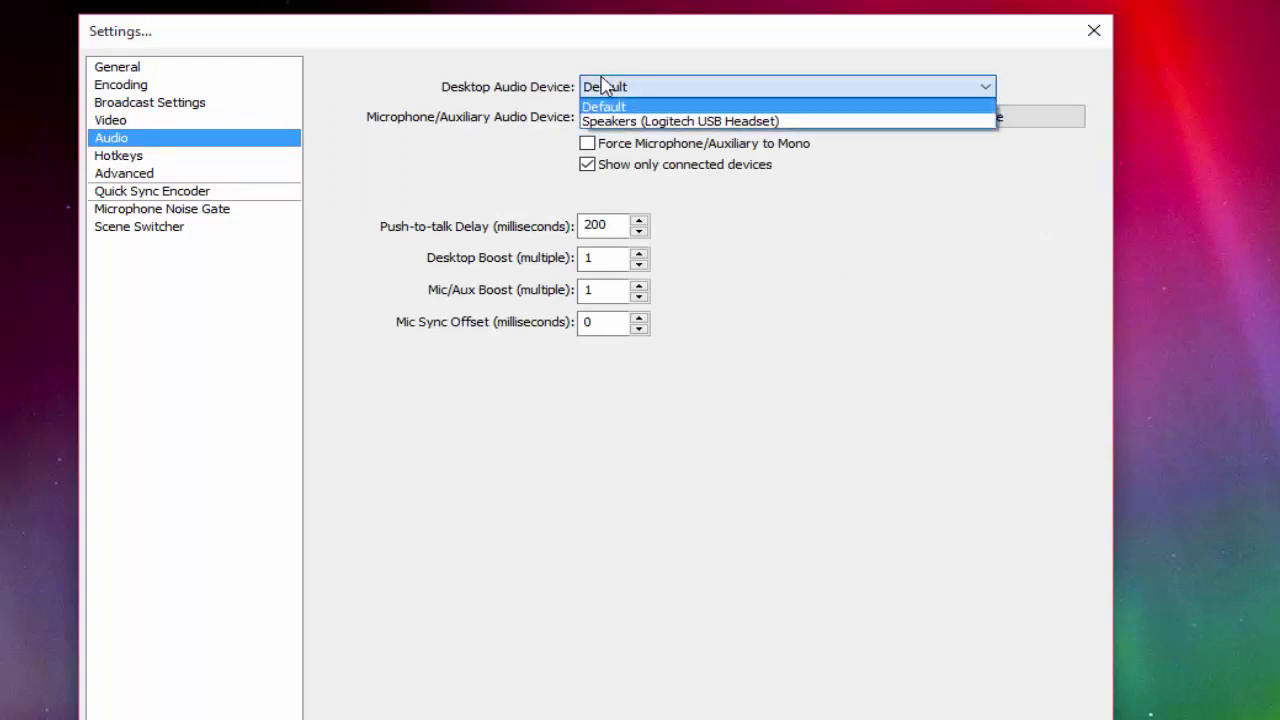
left_click(615, 119)
left_click(640, 120)
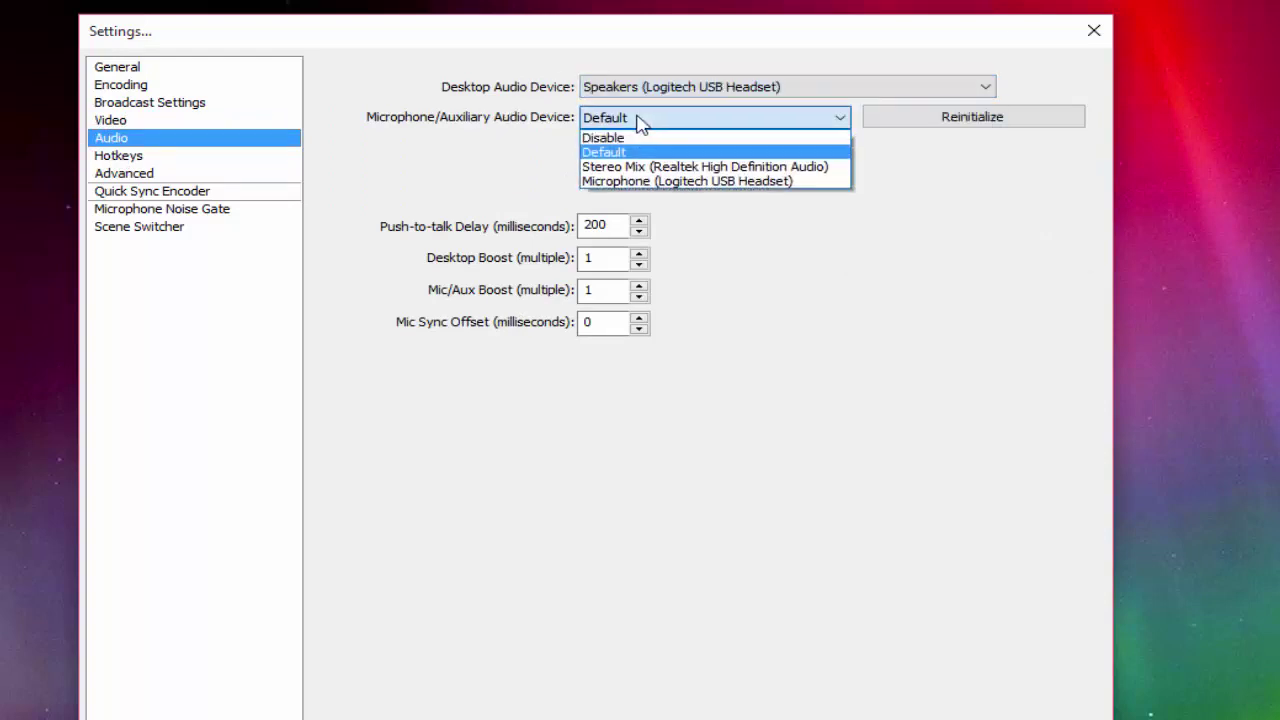
left_click(664, 182)
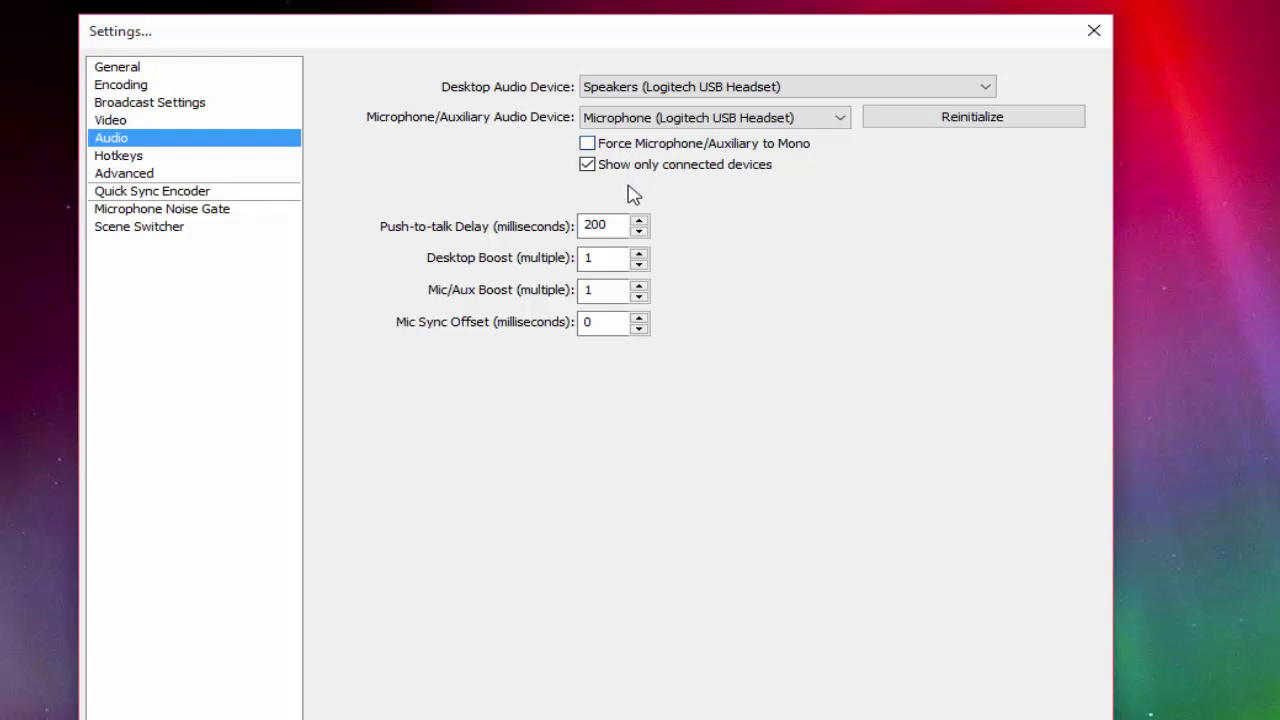
left_click(143, 160)
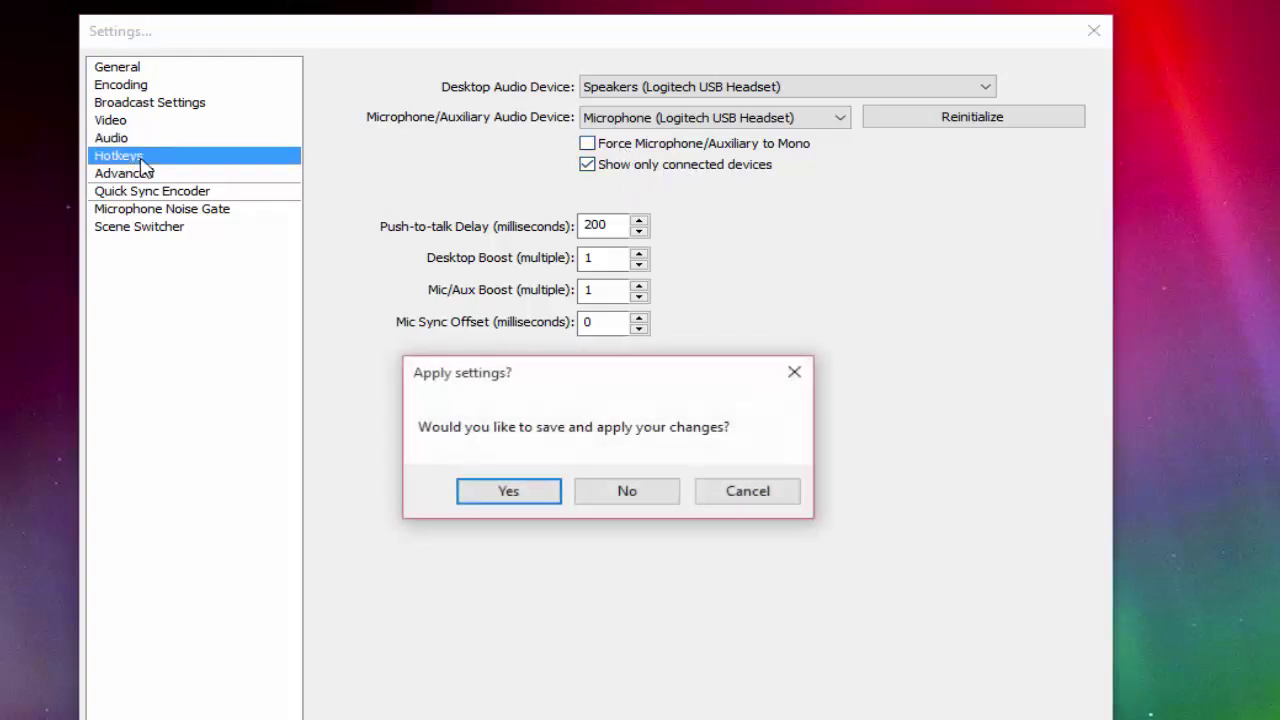
Apply the audio changes, assign Num * and Num / recording hotkeys, and browse Advanced settings
left_click(510, 490)
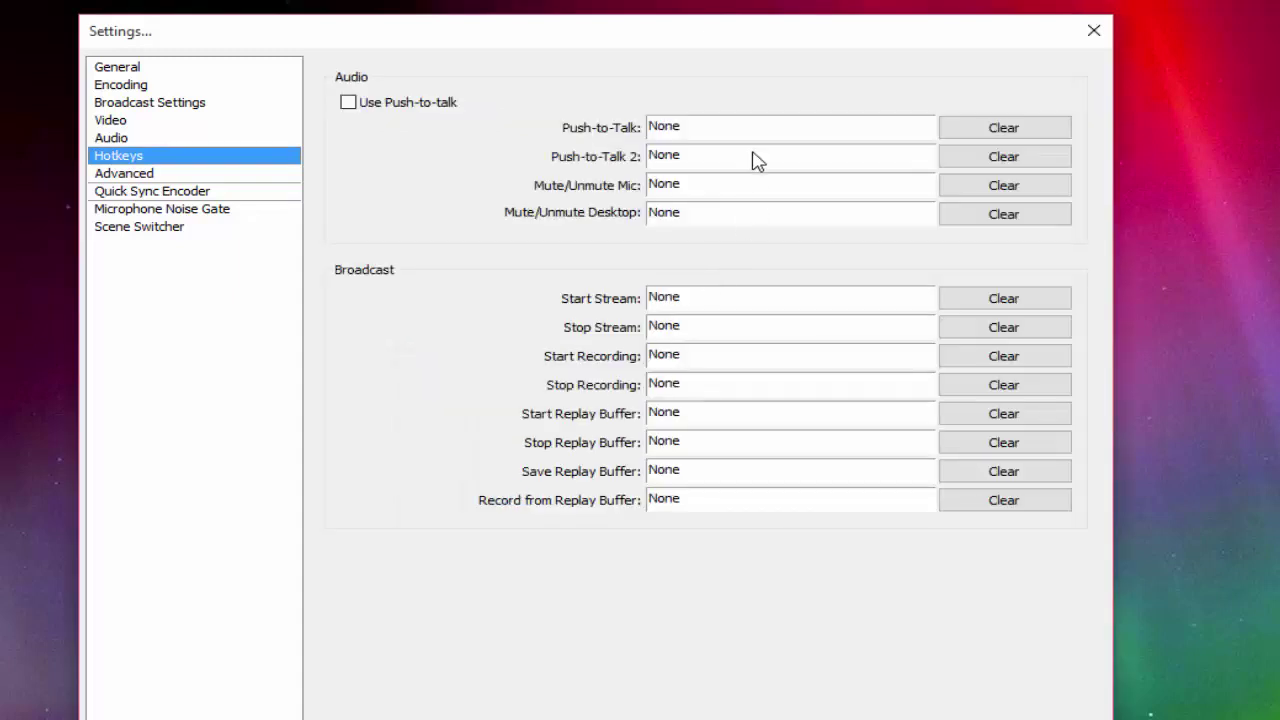
left_click(995, 130)
left_click(148, 180)
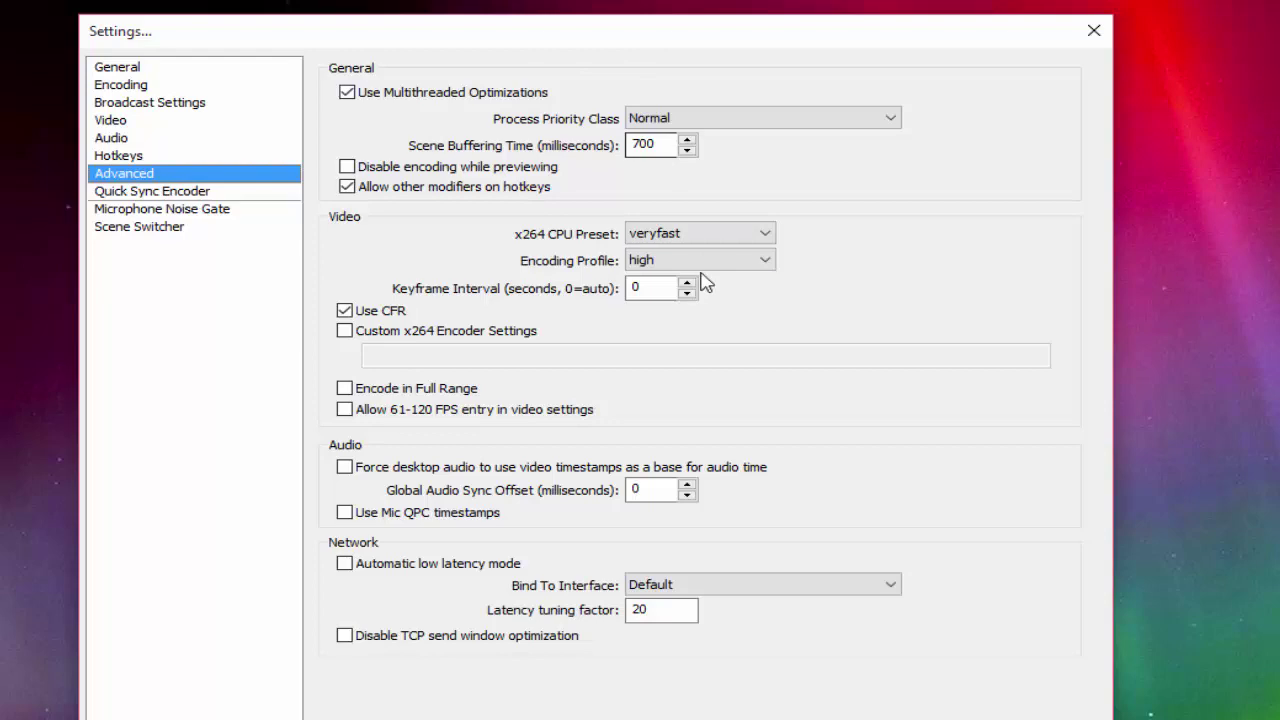
left_click(205, 193)
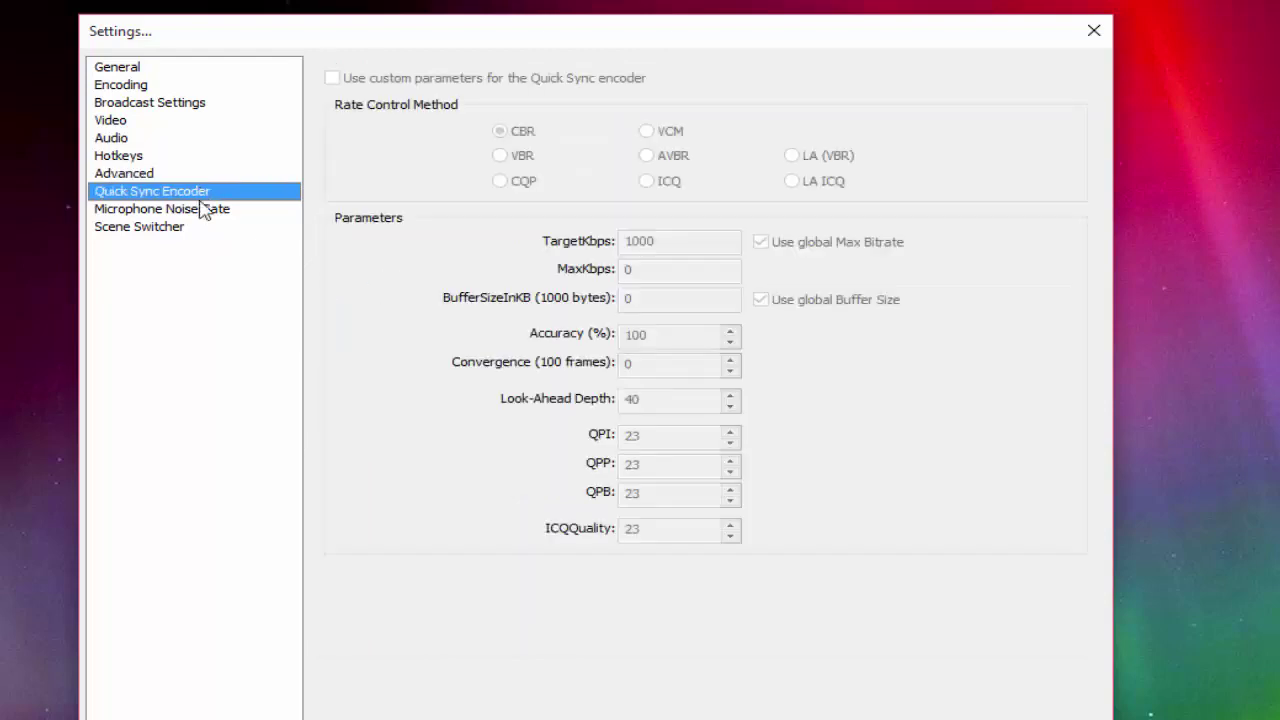
left_click(202, 210)
Close Settings, maximise the Minecraft multiplayer window, then return to OBS and start recording
left_click(787, 598)
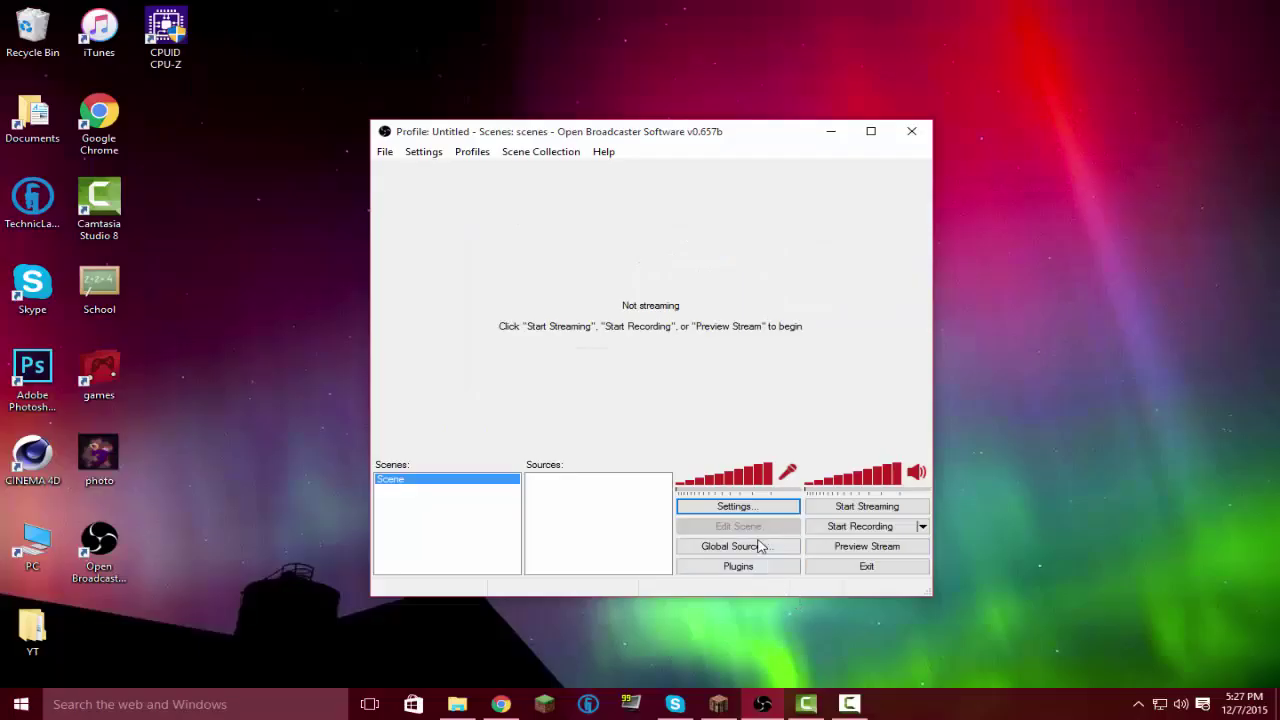
left_click(716, 704)
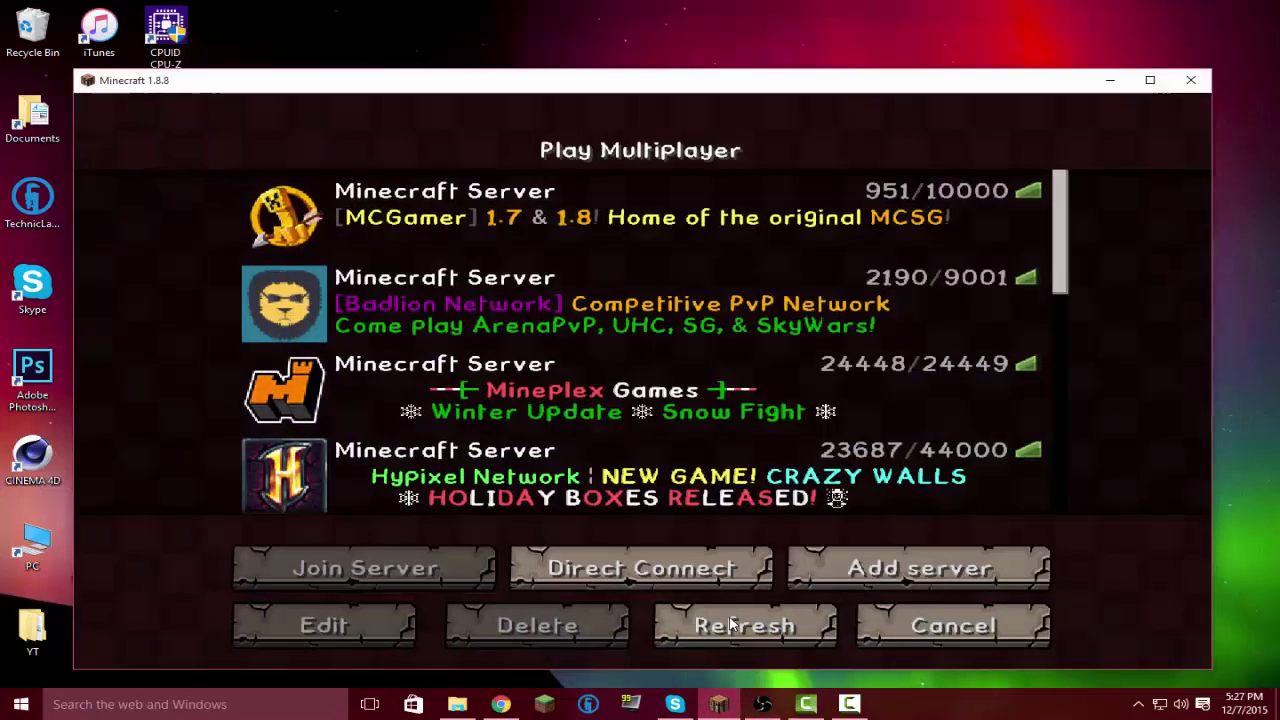
left_click(1150, 80)
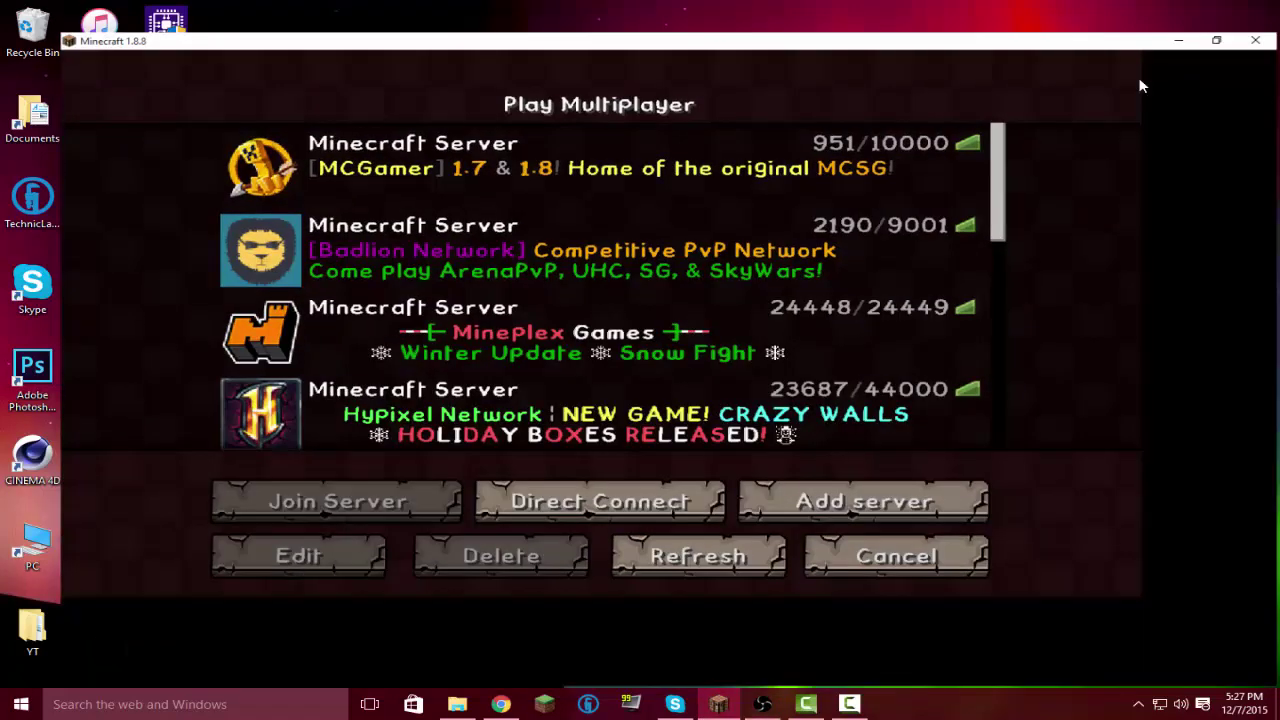
left_click(764, 704)
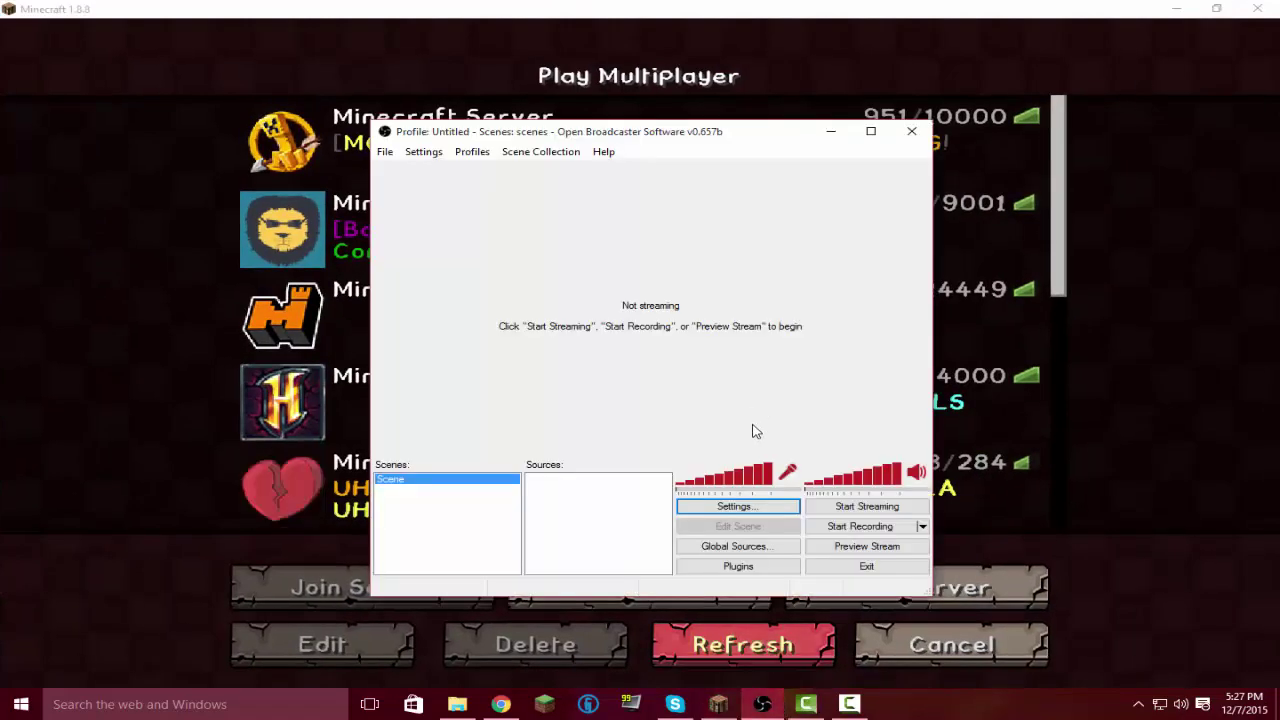
left_click(866, 528)
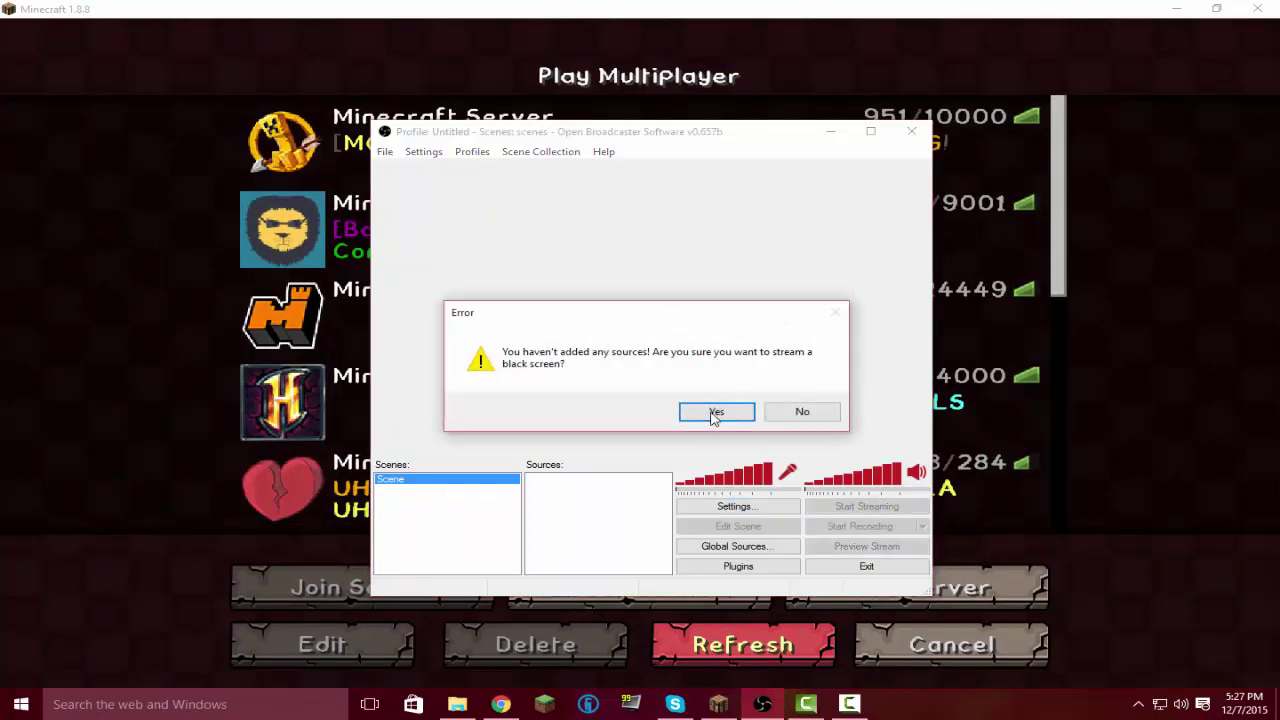
Accept the no-sources warning to record a roughly two-second black clip, then stop it
left_click(716, 412)
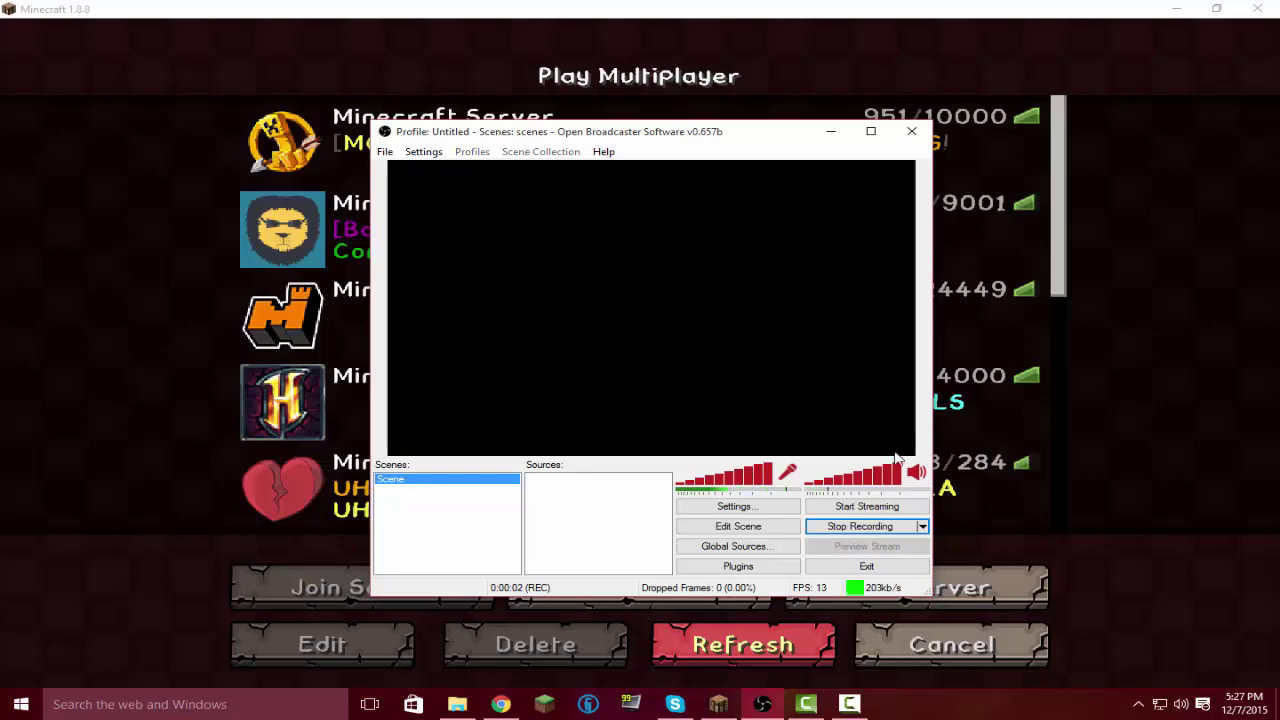
left_click(876, 527)
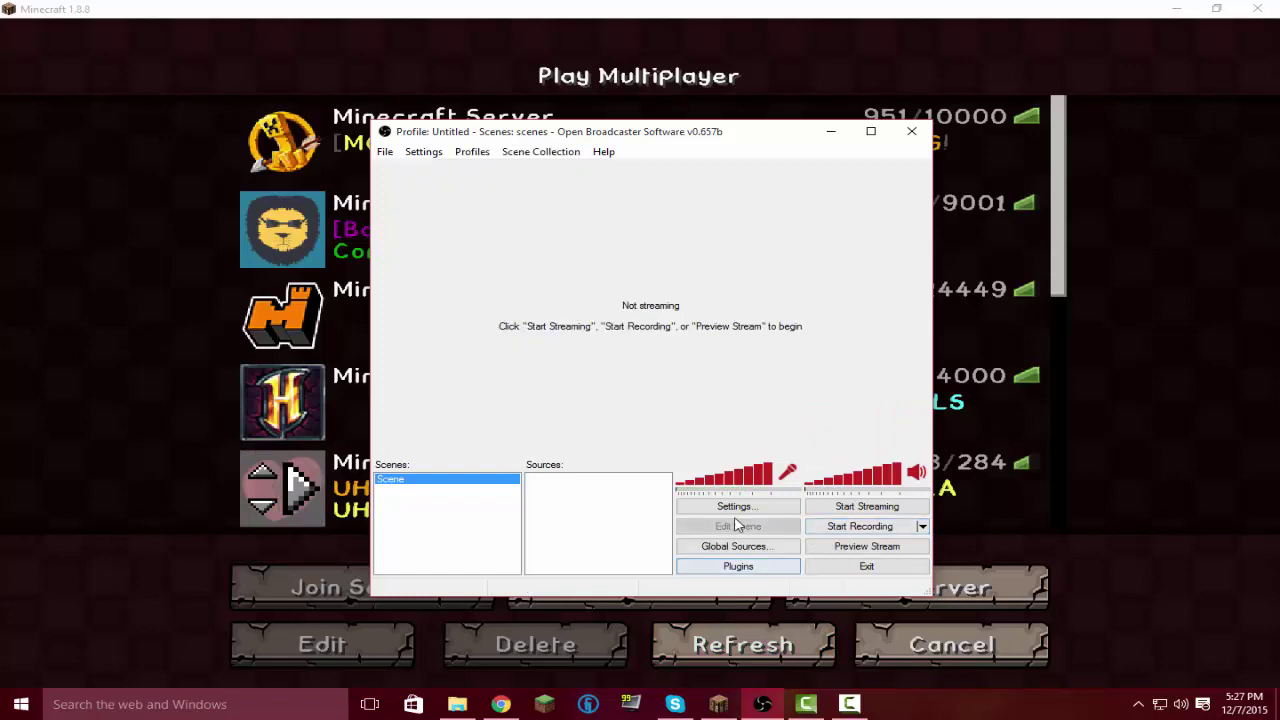
Add a Monitor Capture source named Monitor 1 with default settings and start recording it
right_click(616, 497)
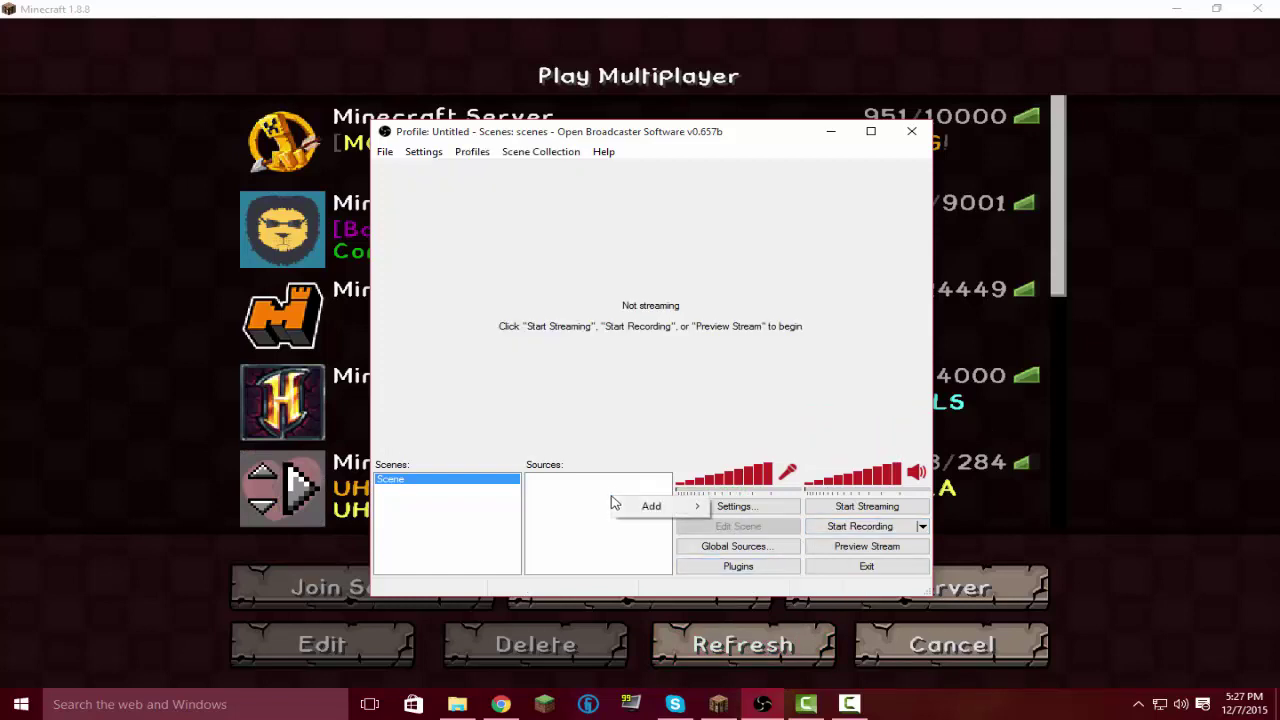
left_click(484, 482)
right_click(453, 484)
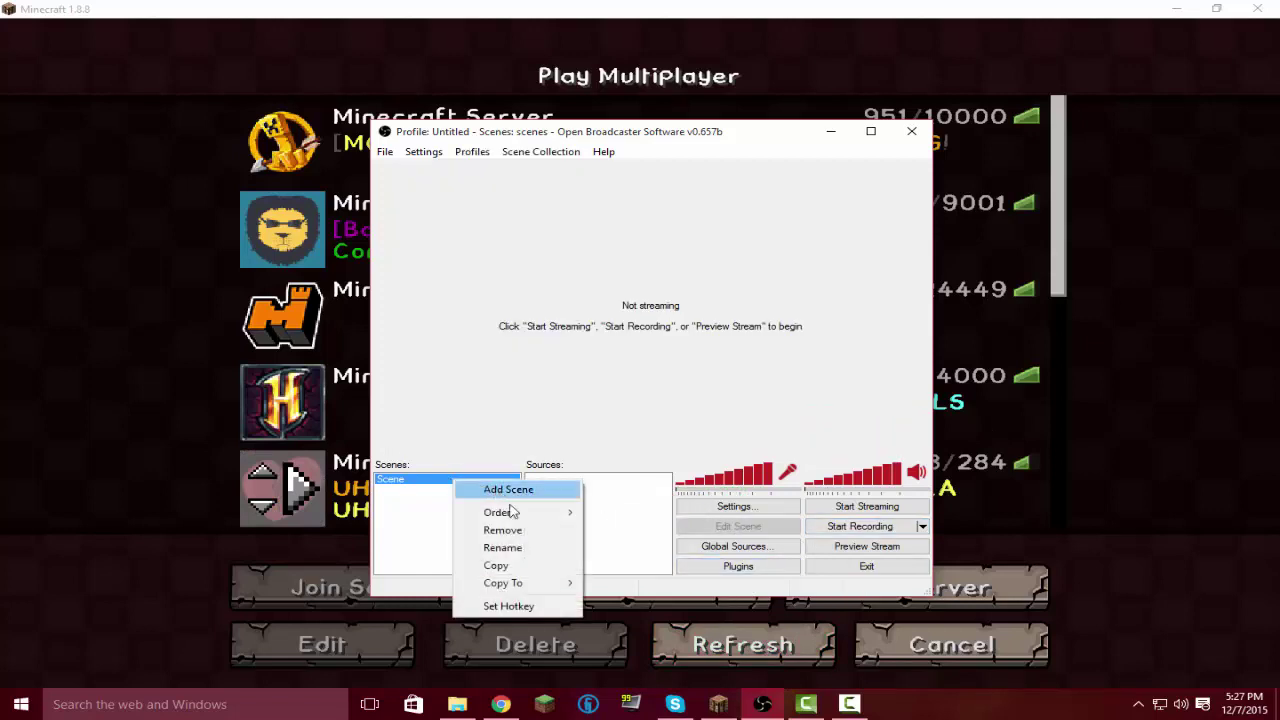
left_click(606, 533)
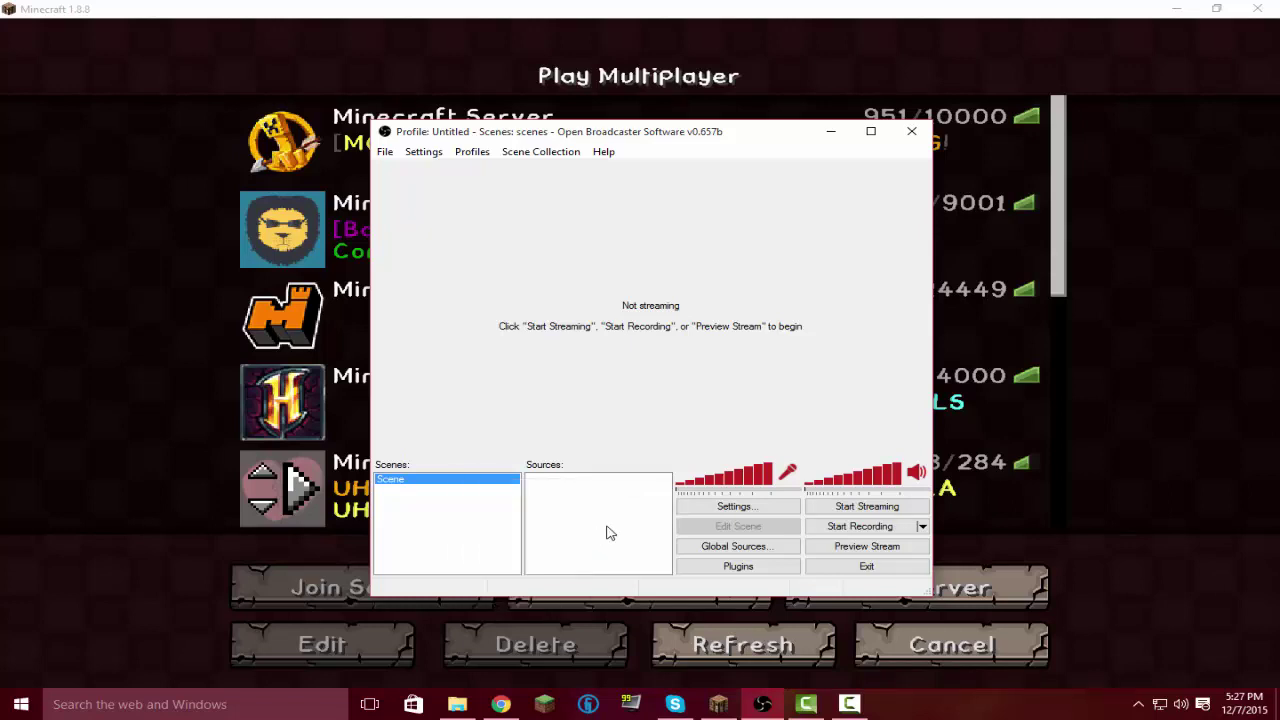
right_click(610, 533)
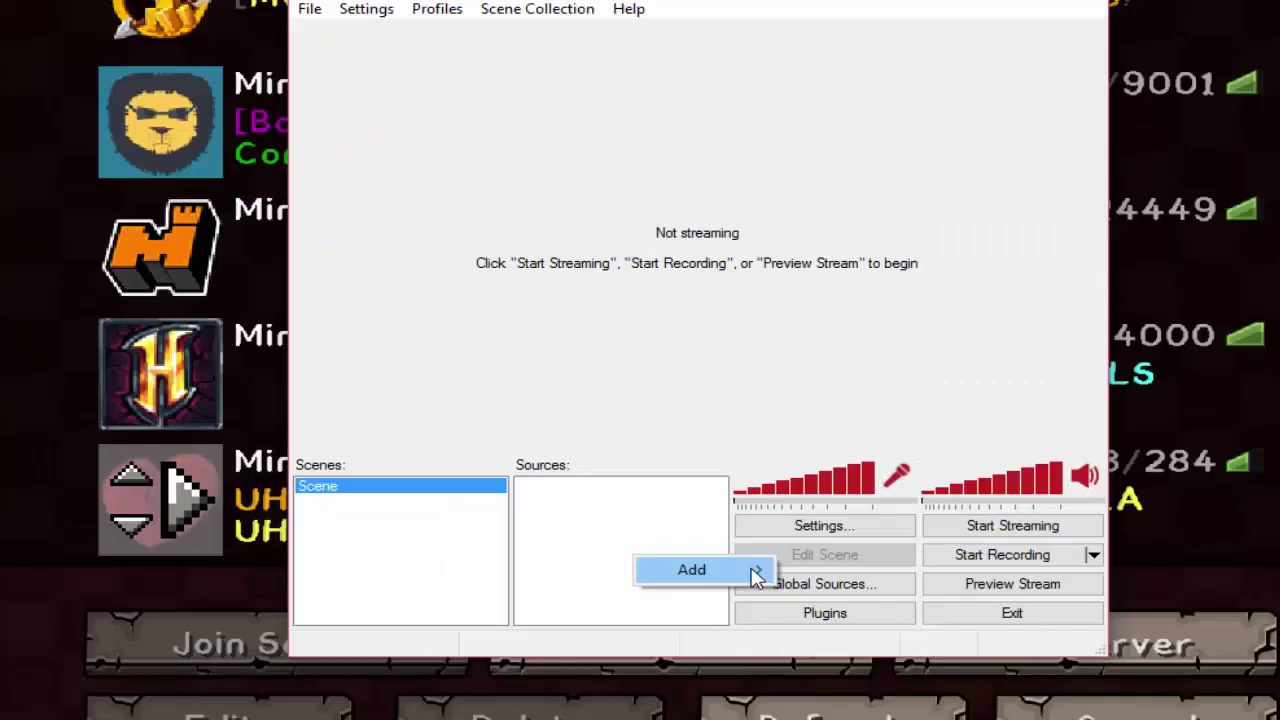
mouse_move(691, 537)
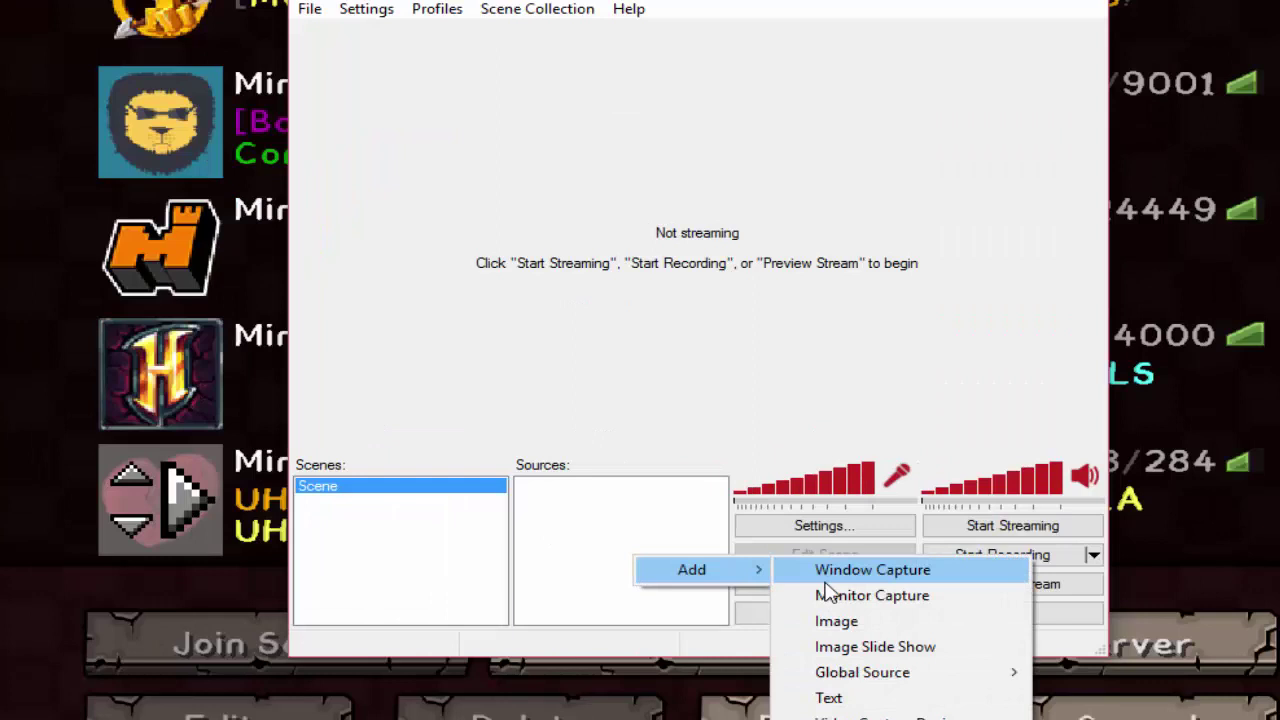
left_click(745, 554)
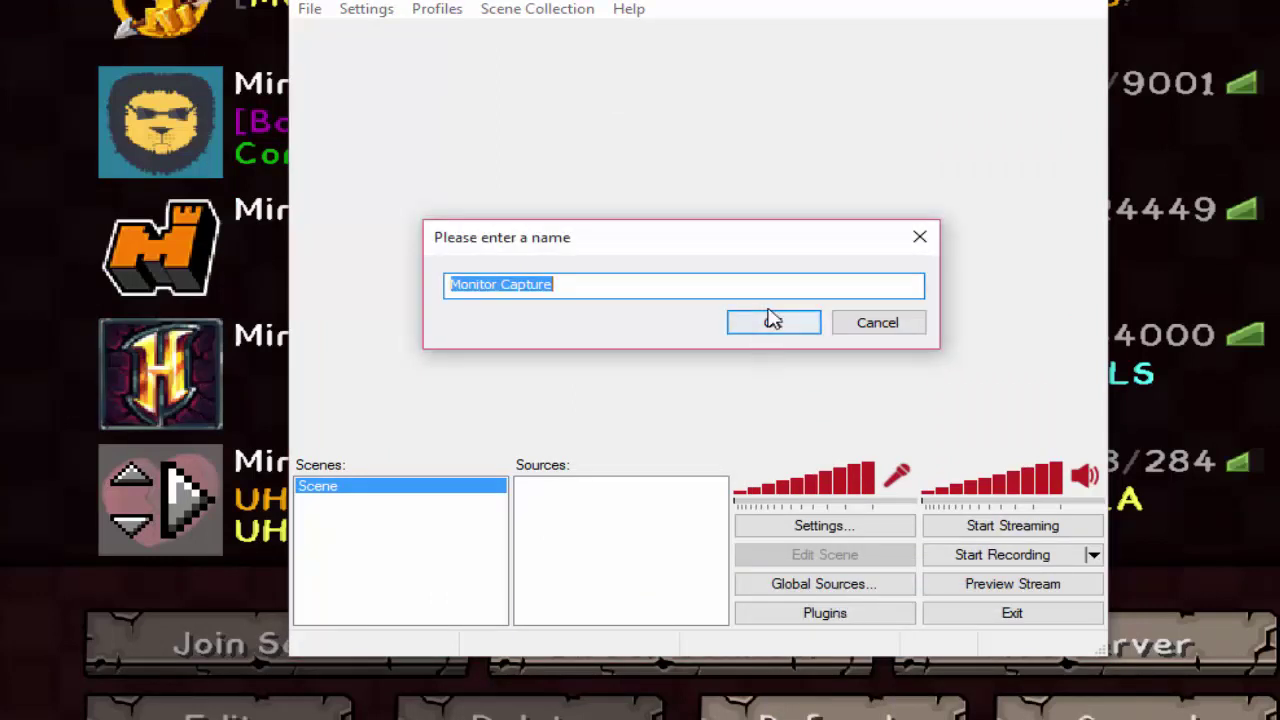
key("Return")
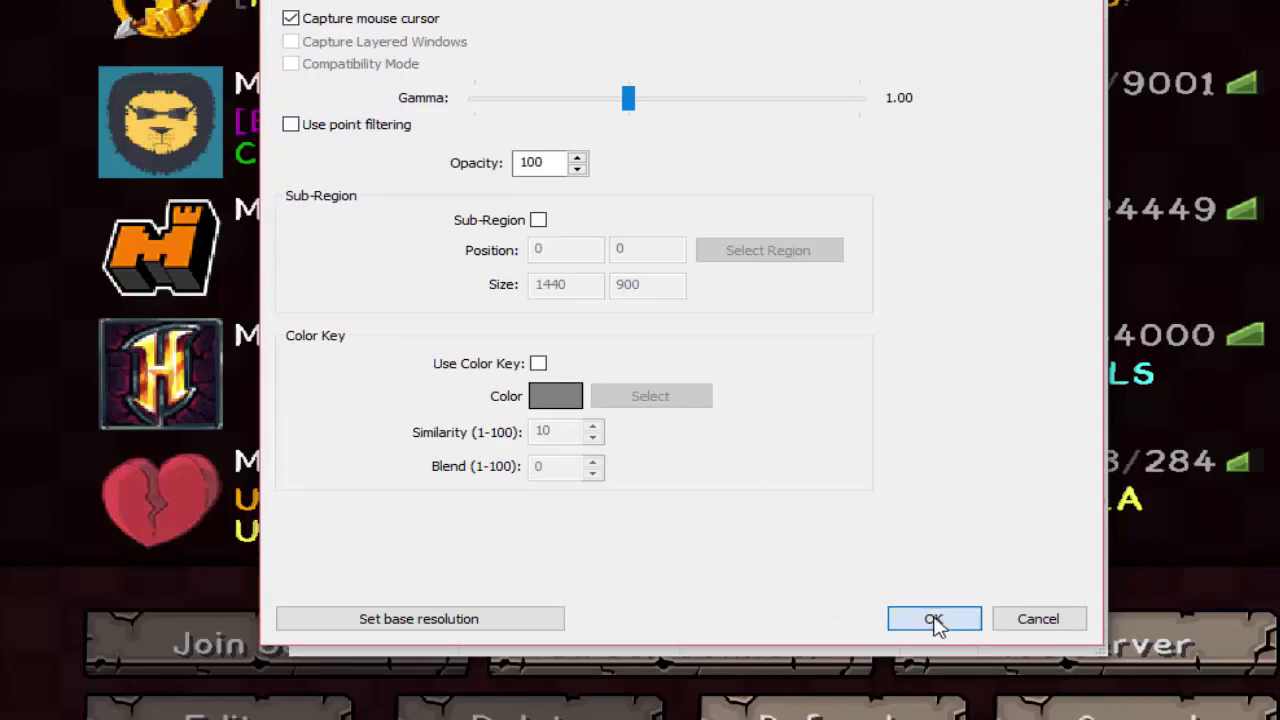
left_click(934, 616)
left_click(1034, 558)
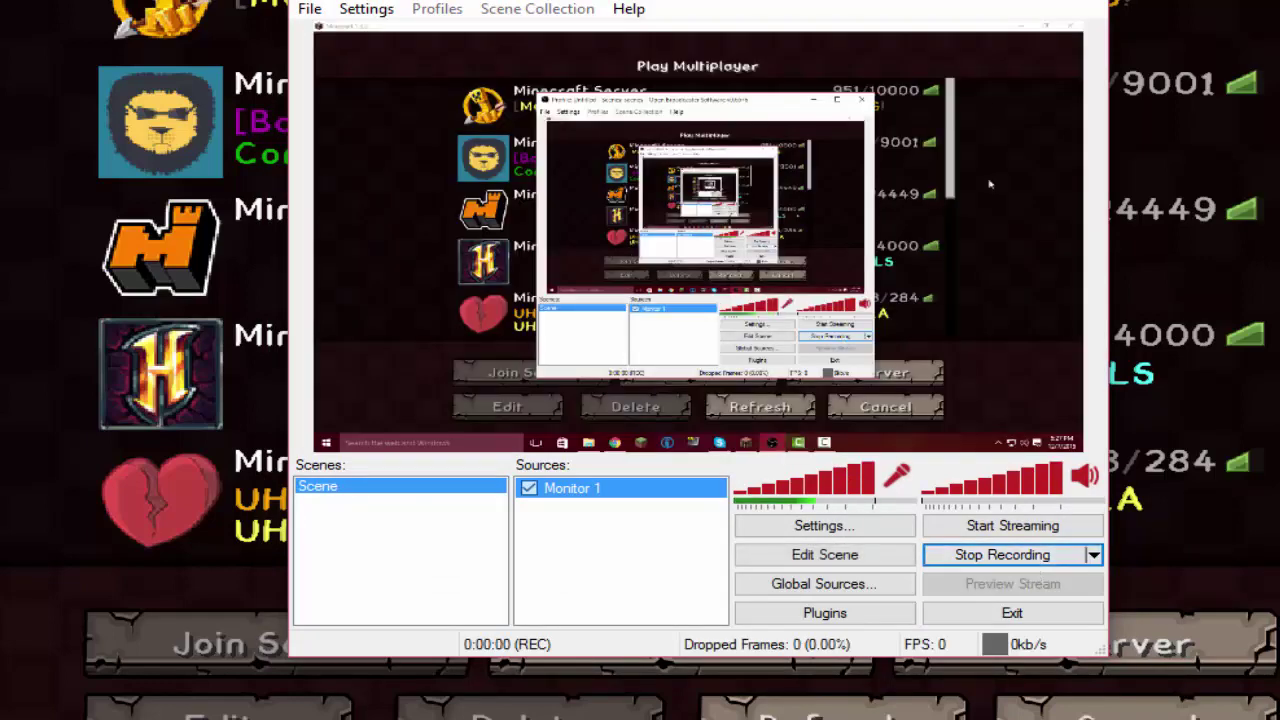
Move OBS aside, pick the Badlion server in Minecraft, then stop the Monitor 1 recording
left_click_drag(629, 6, 711, 0)
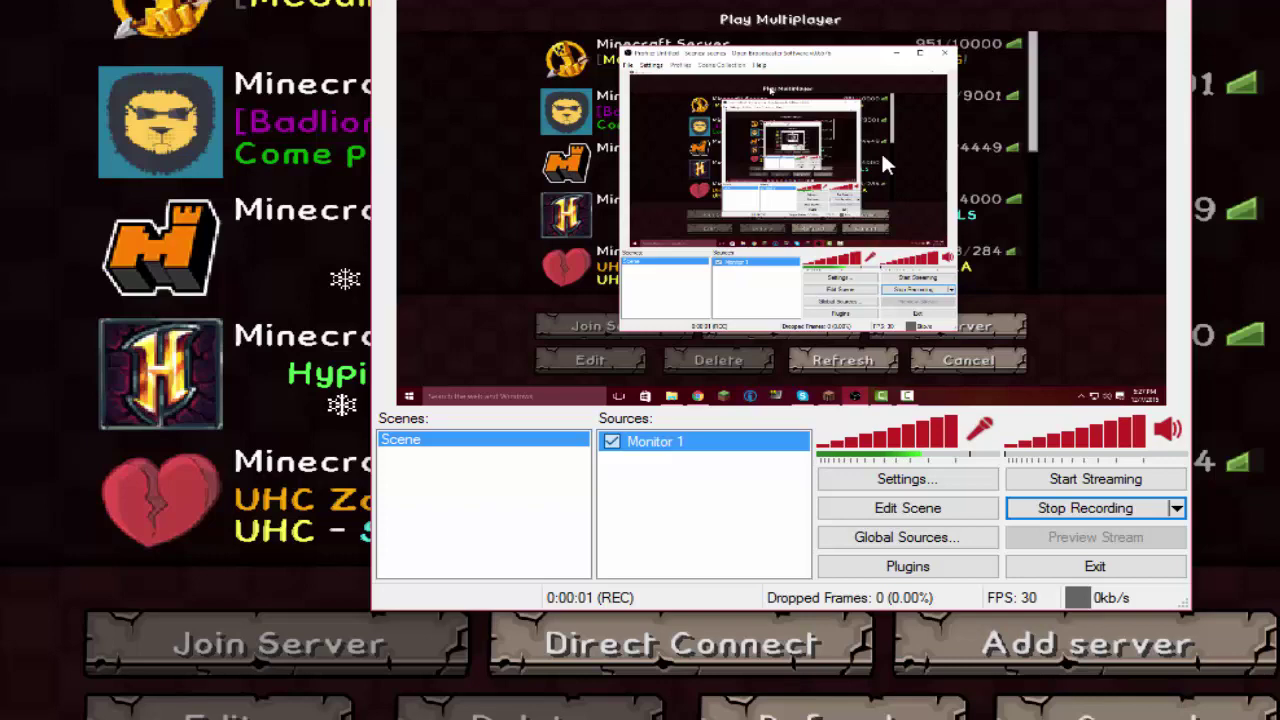
left_click(1262, 97)
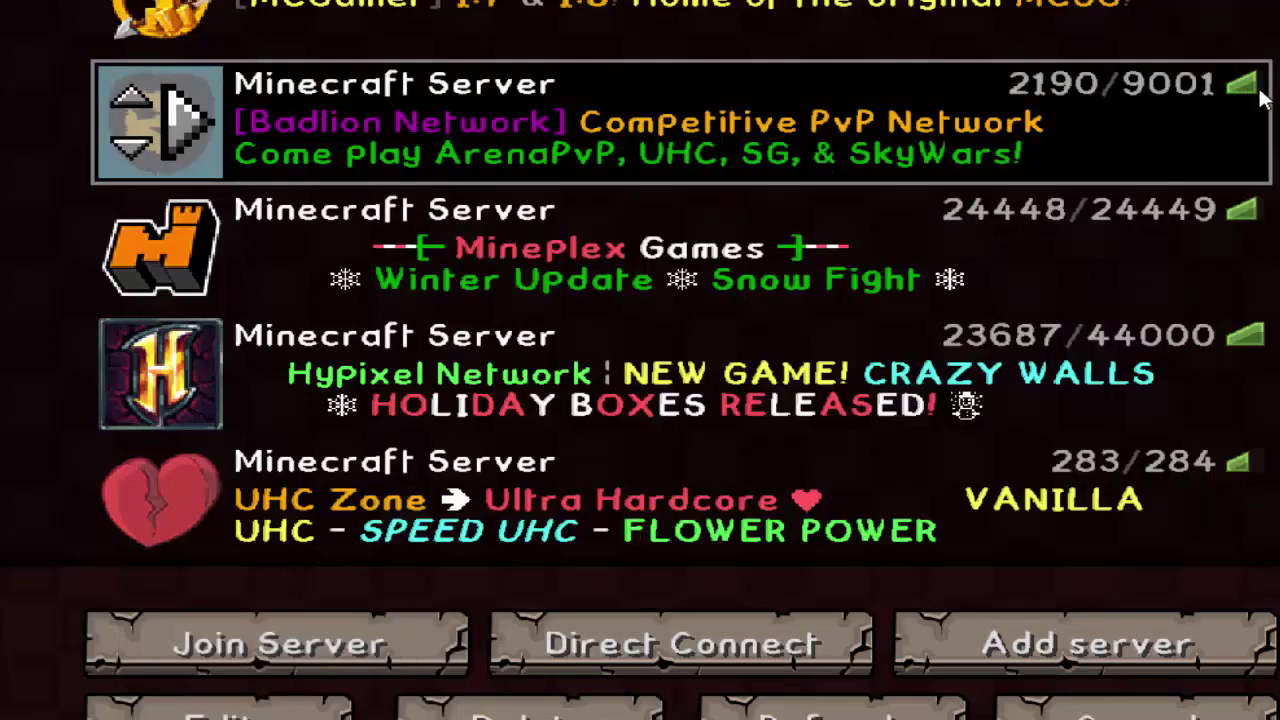
key("alt+Tab")
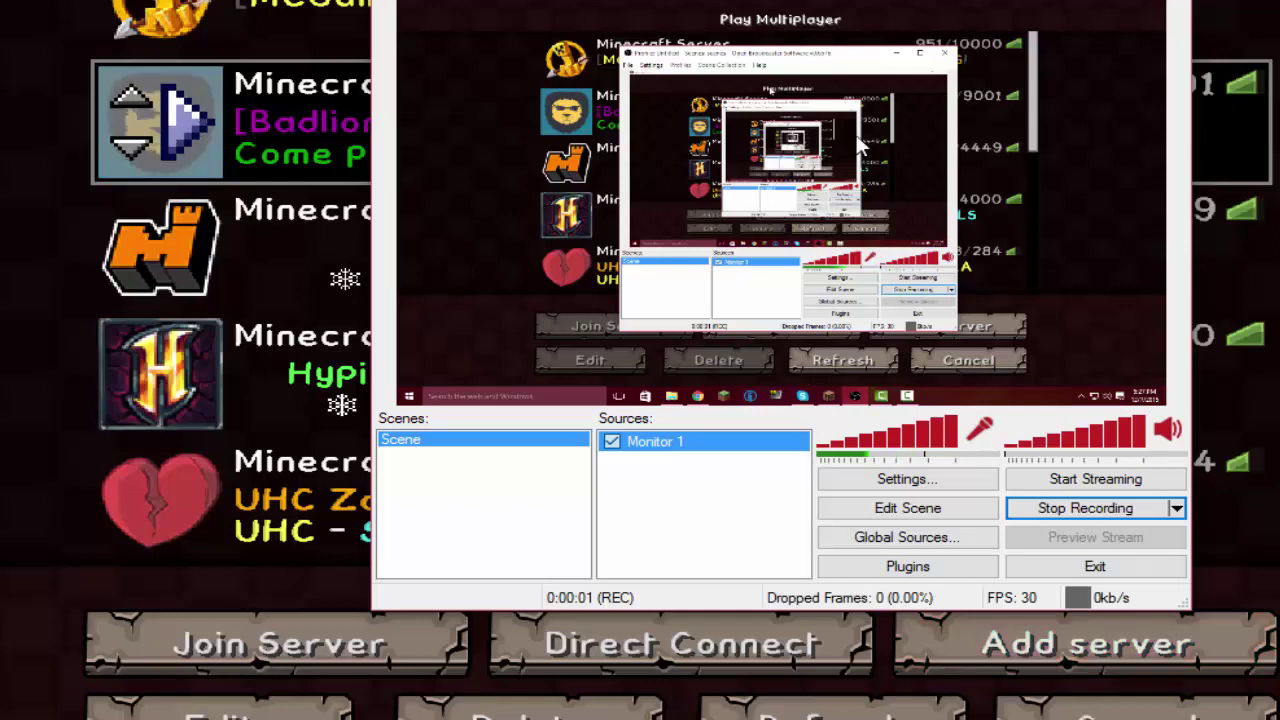
left_click(1076, 513)
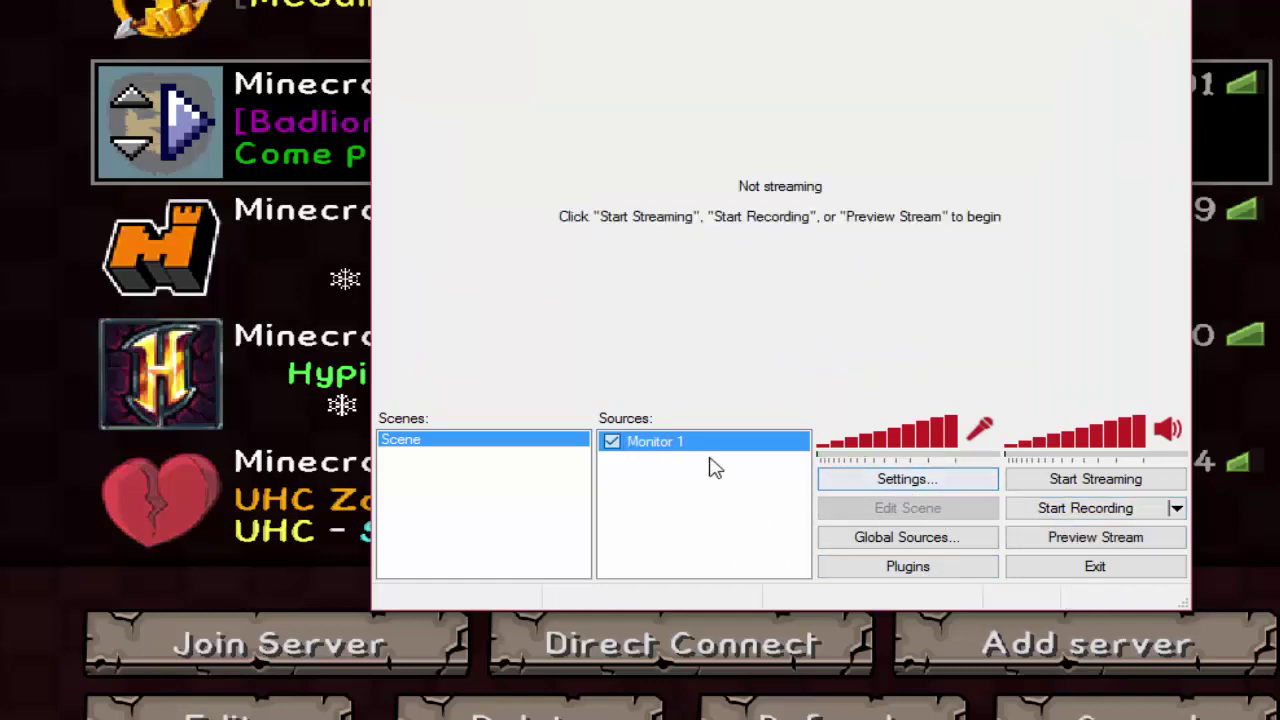
Disable Monitor 1 and add a Game Capture source of the [javaw]: Minecraft 1.8.8 window
left_click(610, 442)
right_click(671, 490)
mouse_move(722, 494)
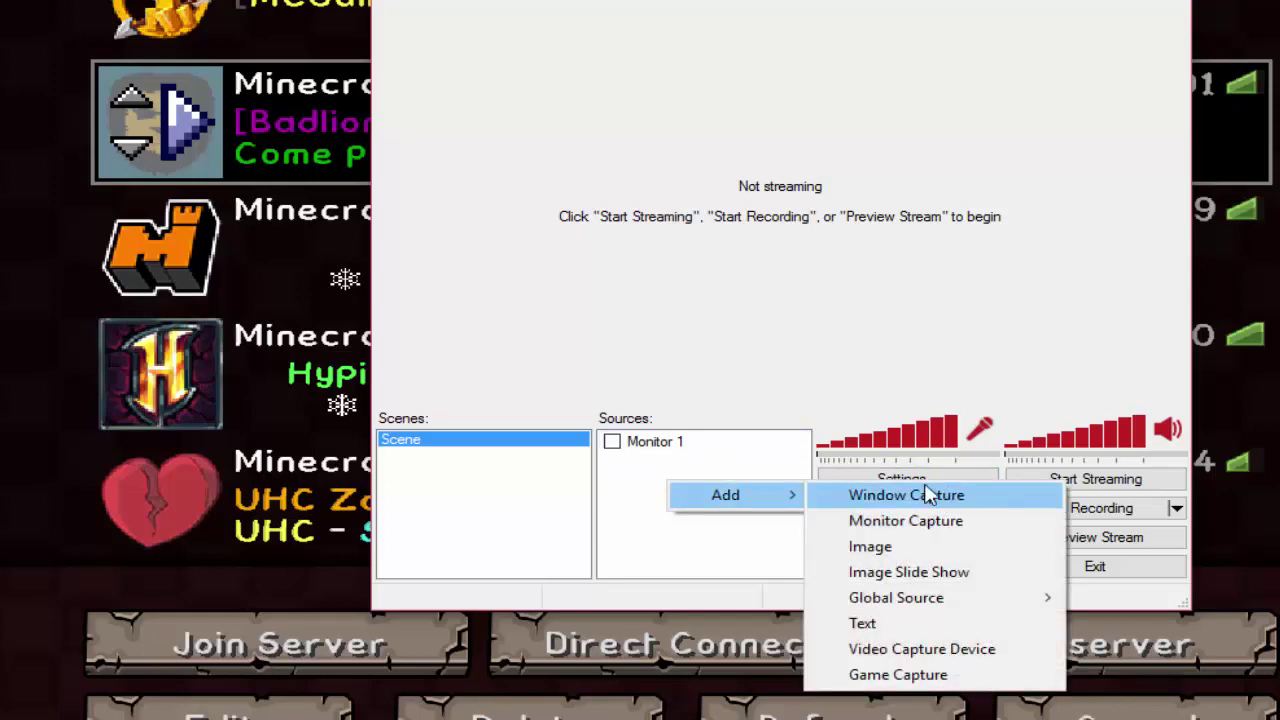
left_click(955, 674)
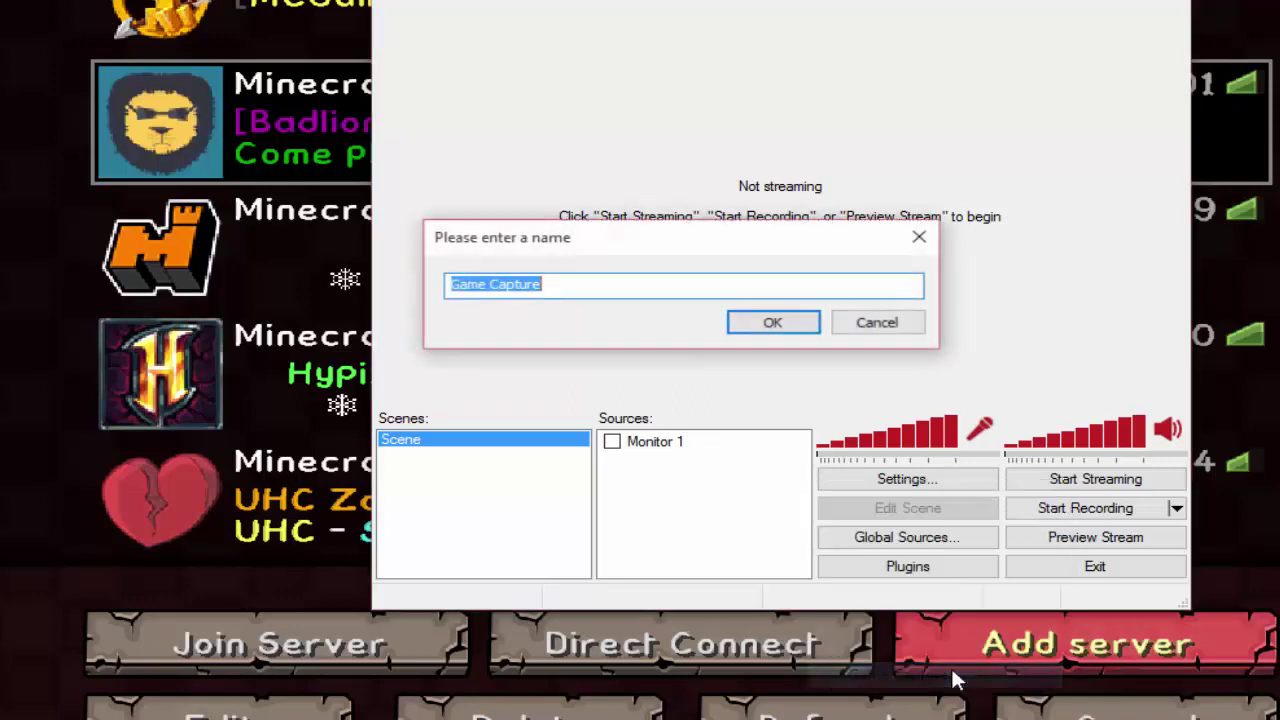
left_click(773, 323)
left_click(712, 68)
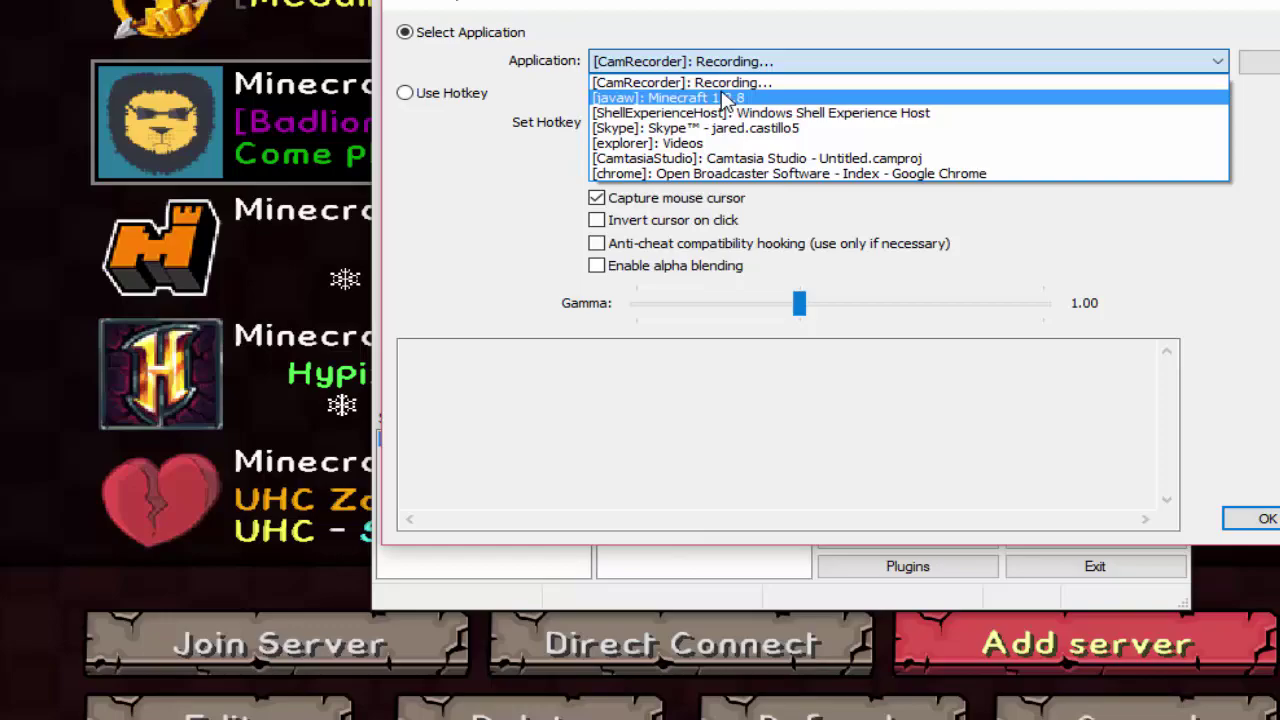
left_click(725, 99)
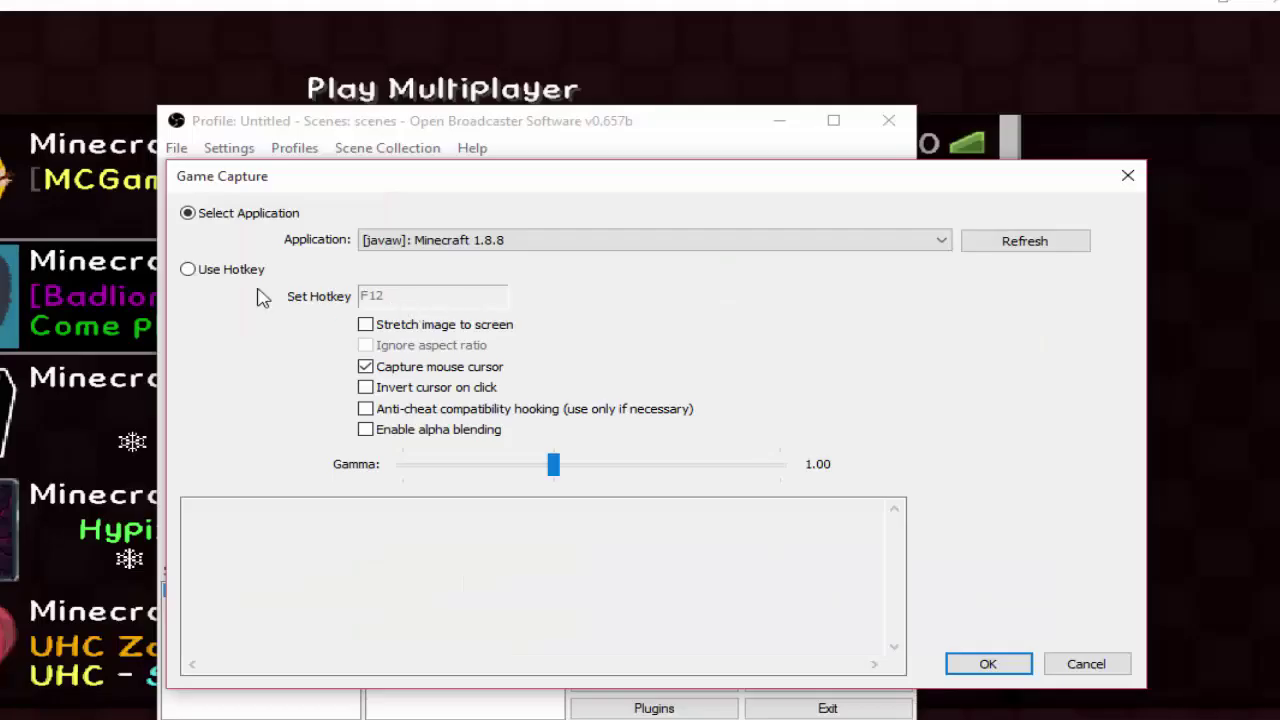
Use hotkey capture, leave stretching off, exclude the mouse cursor, then confirm and start recording
left_click(188, 269)
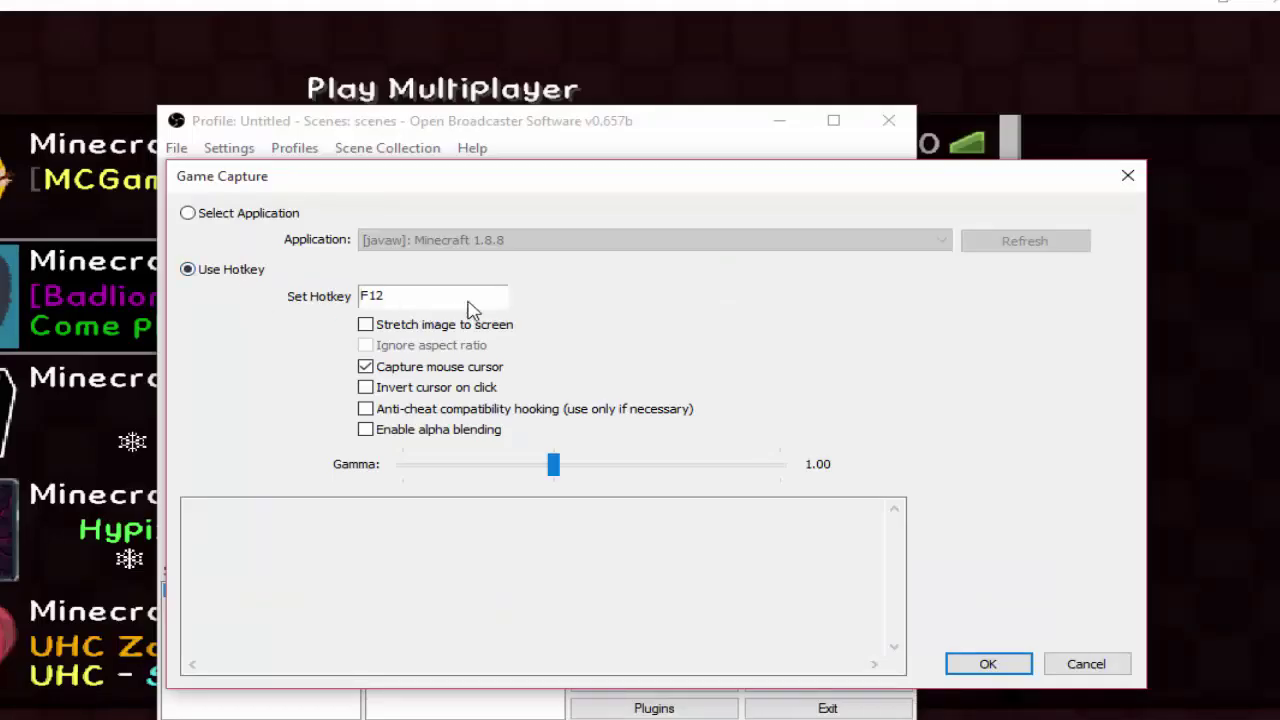
left_click(483, 333)
left_click(368, 328)
left_click(365, 366)
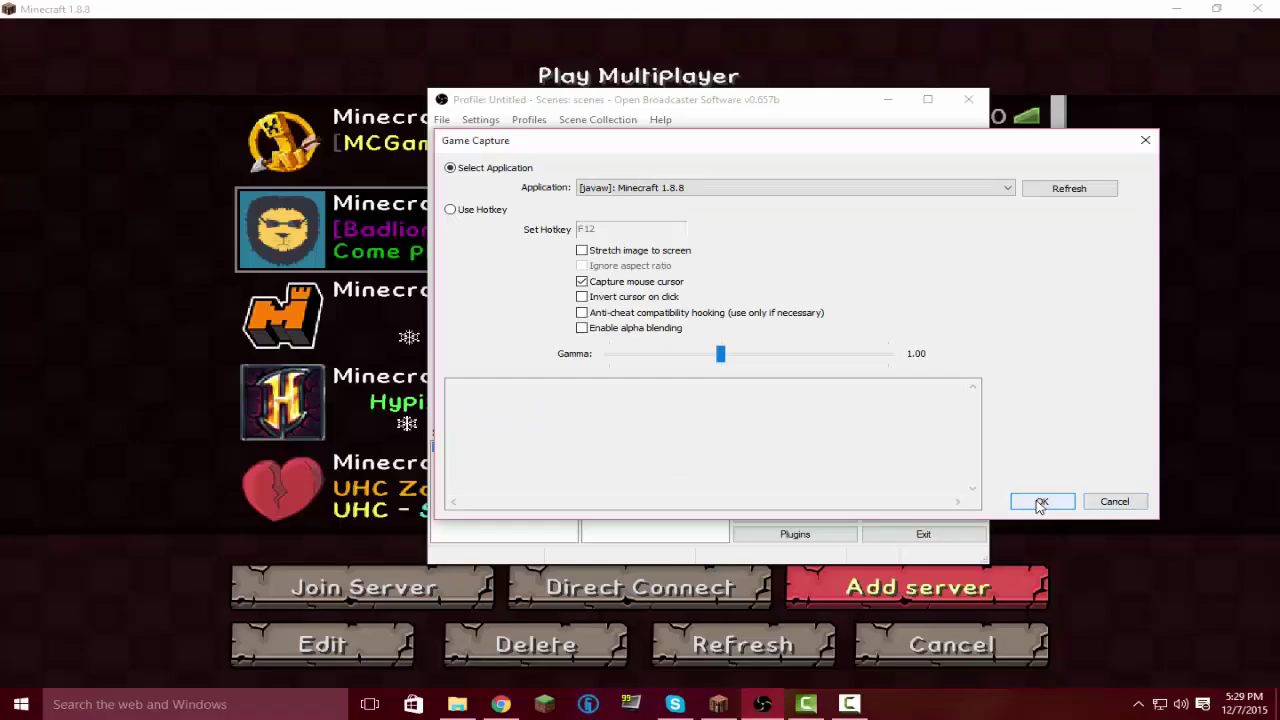
left_click(1043, 500)
left_click(907, 496)
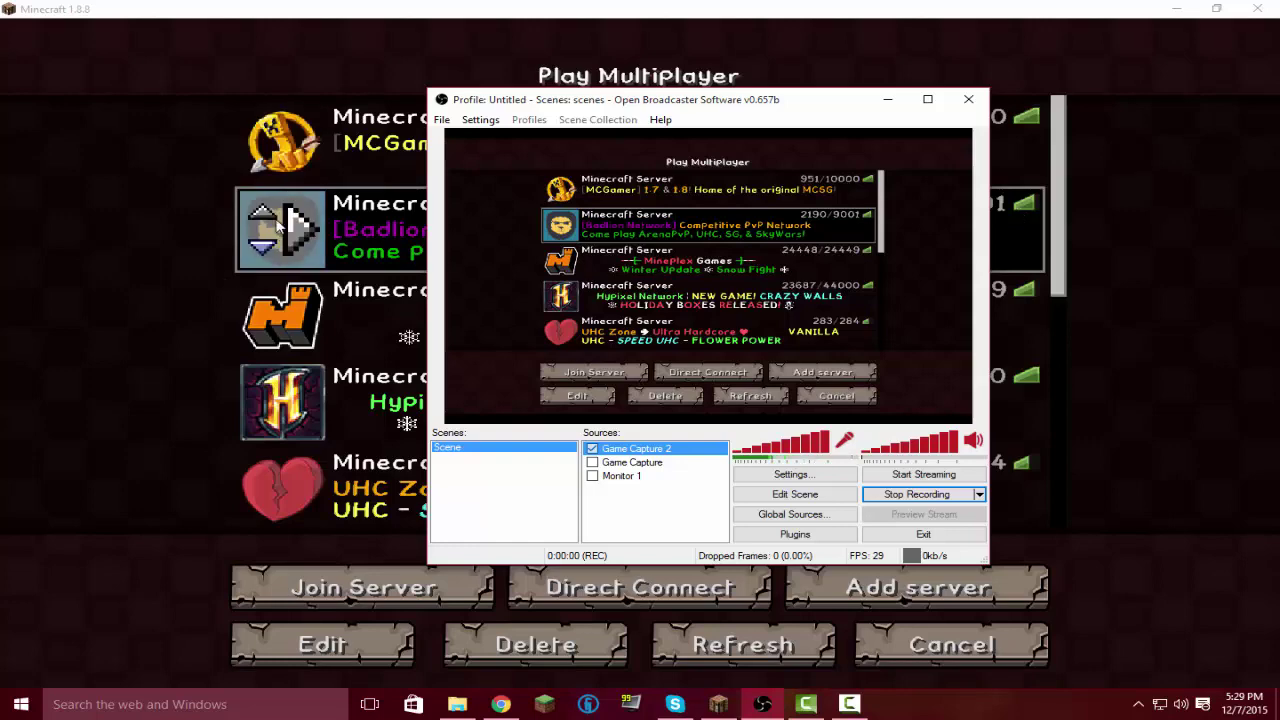
Switch briefly to Minecraft, return to OBS and open the File menu at Open Recordings Folder
left_click(1120, 490)
scroll(767, 318, "down", 2)
scroll(767, 318, "up", 2)
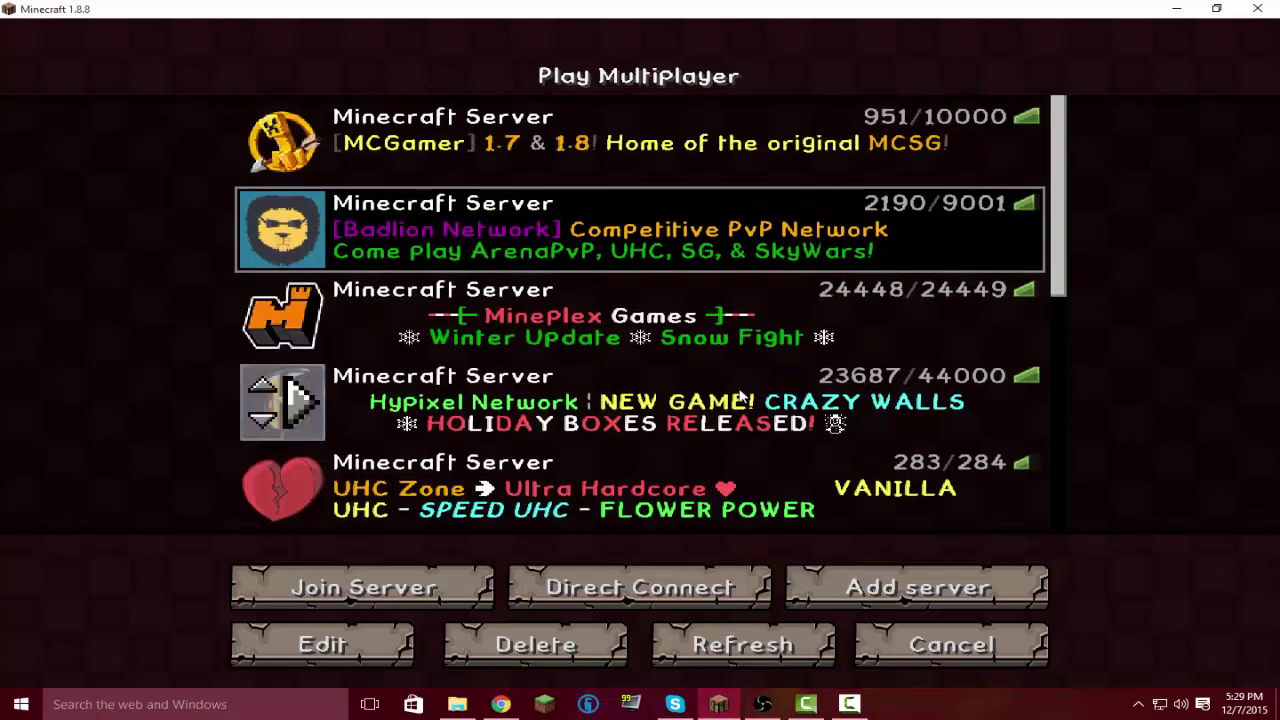
left_click(762, 704)
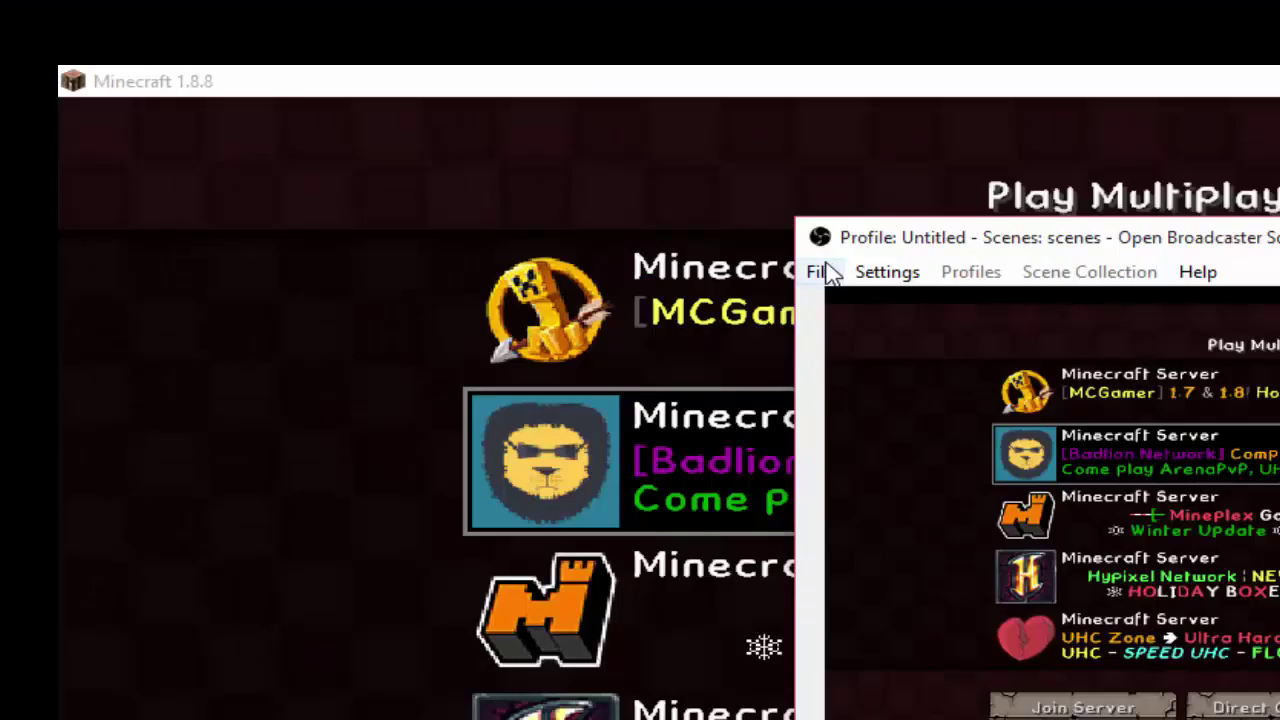
left_click(818, 272)
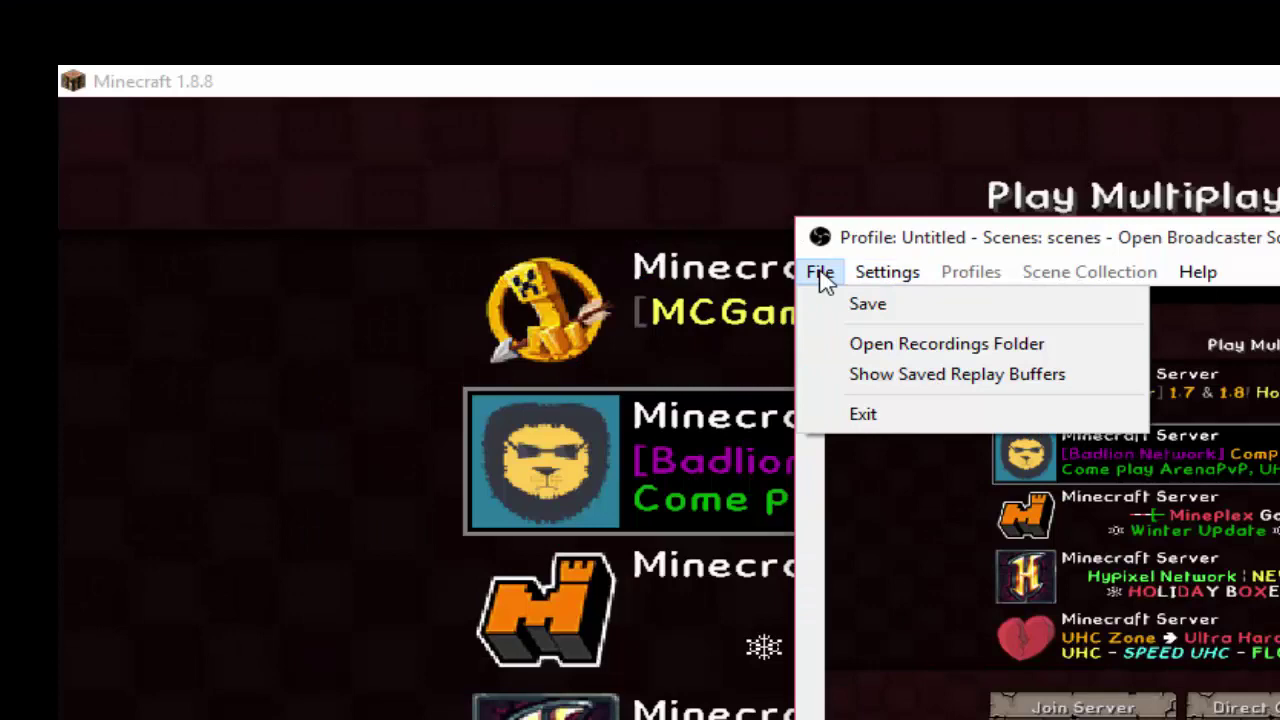
left_click(884, 343)
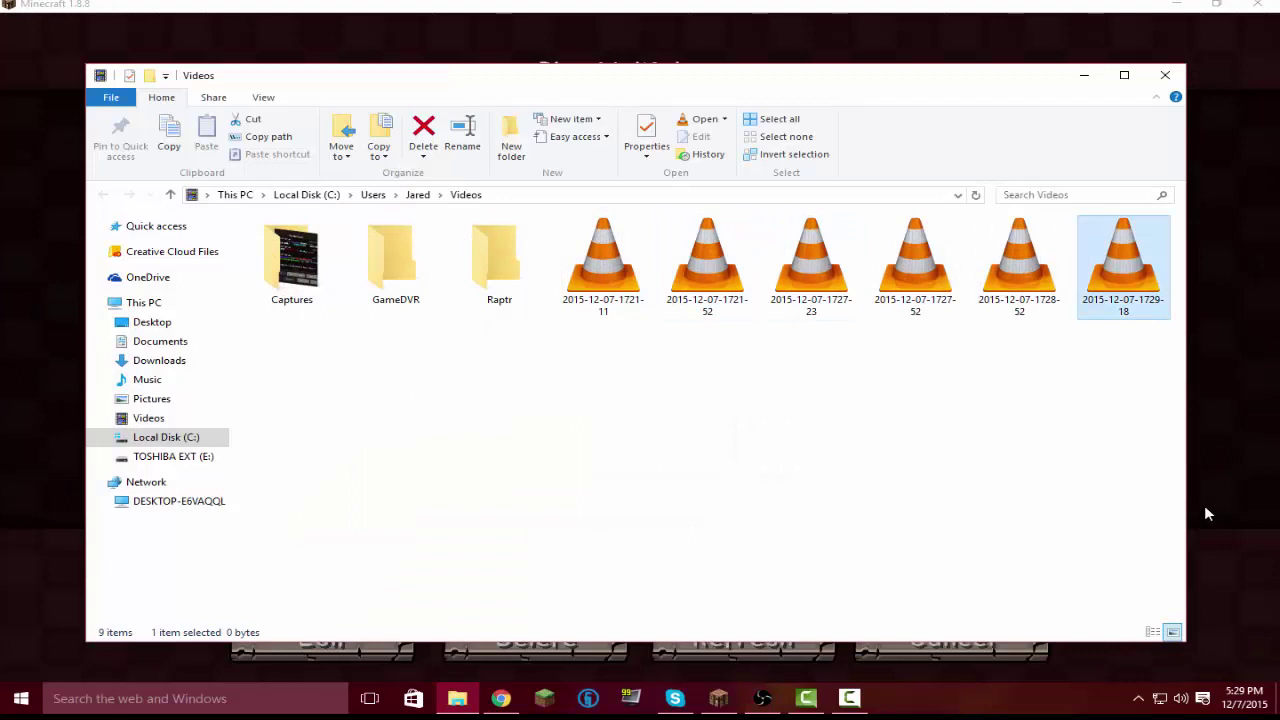
left_click_drag(1063, 437, 1170, 215)
left_click(781, 697)
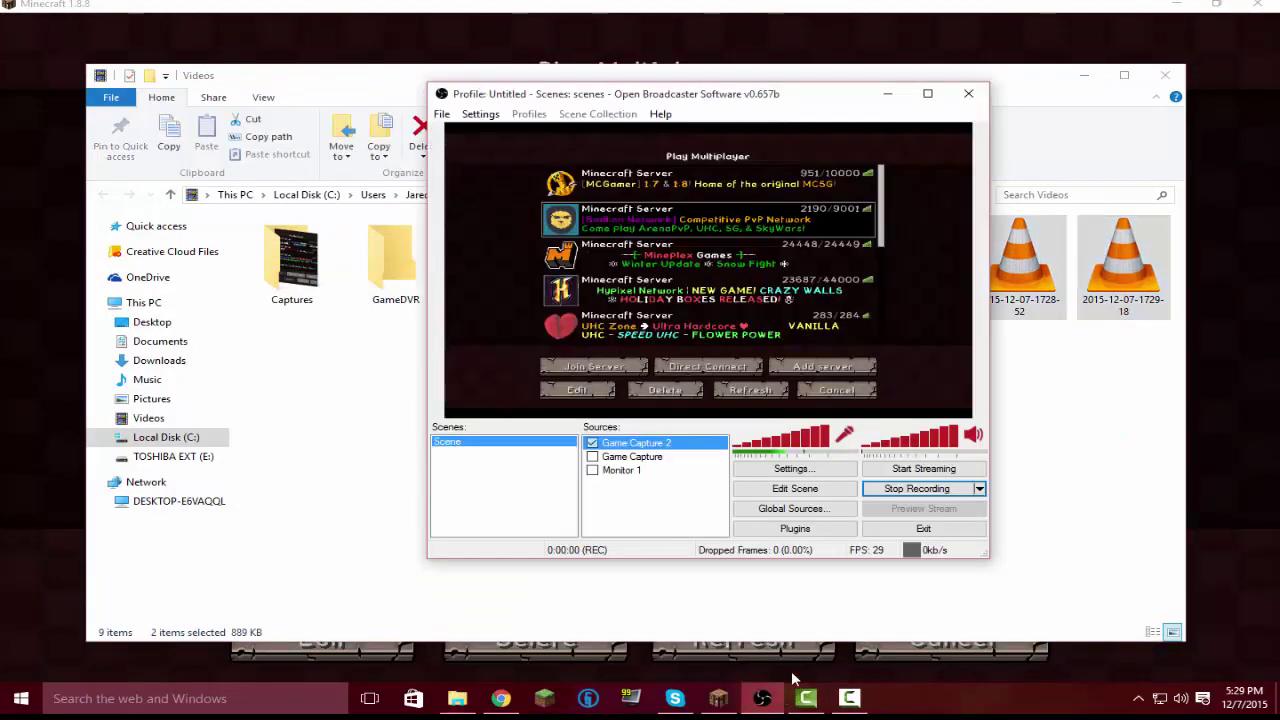
left_click(940, 490)
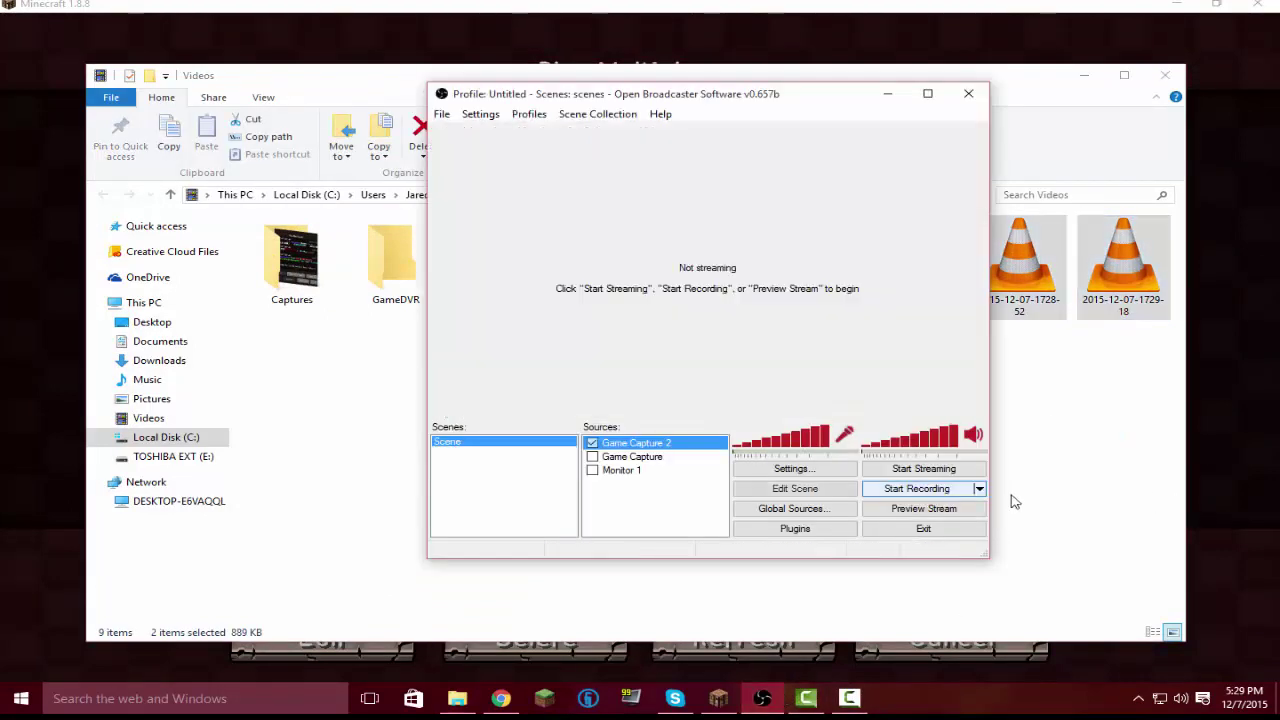
left_click(1037, 474)
left_click_drag(1070, 417, 556, 214)
left_click(1103, 240)
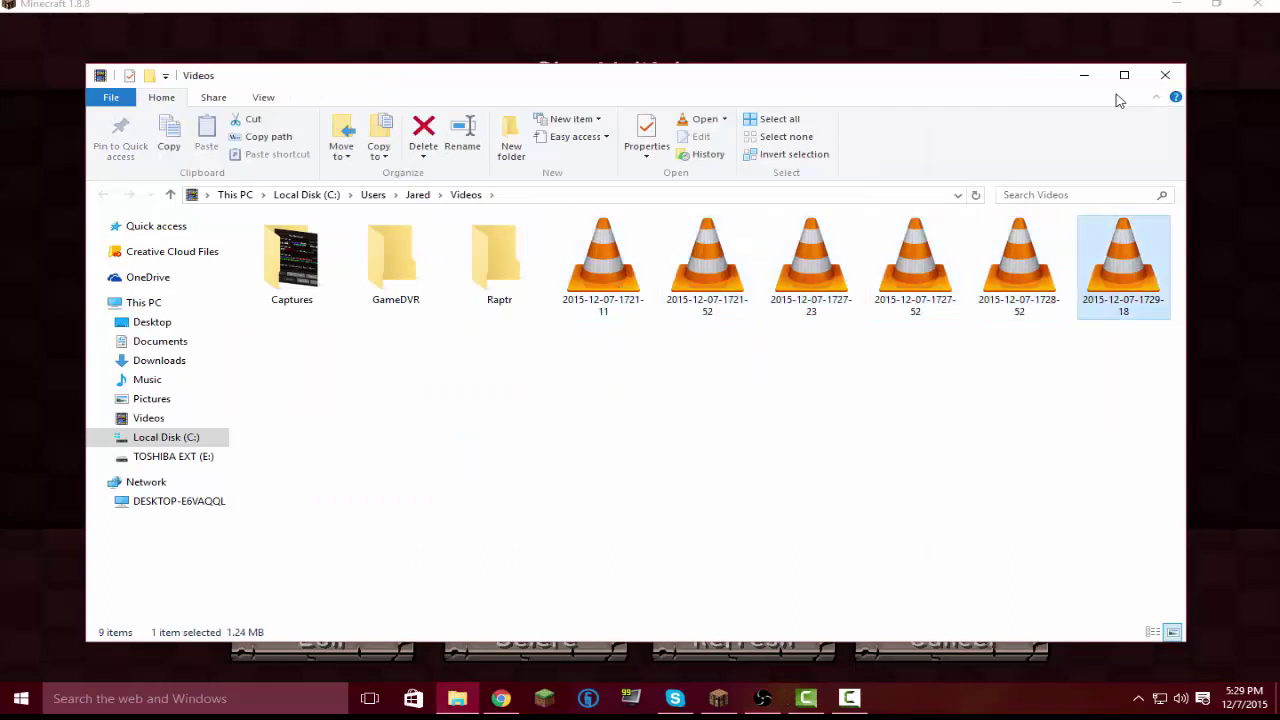
double_click(1130, 252)
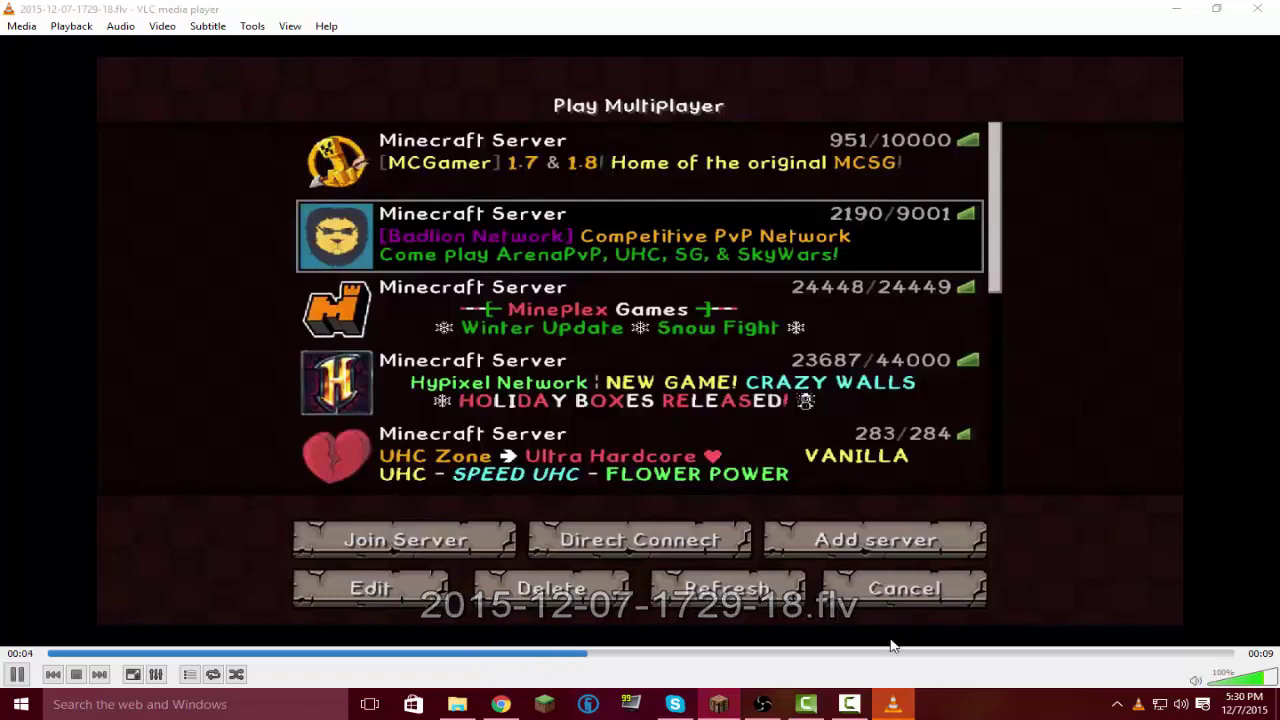
left_click(16, 674)
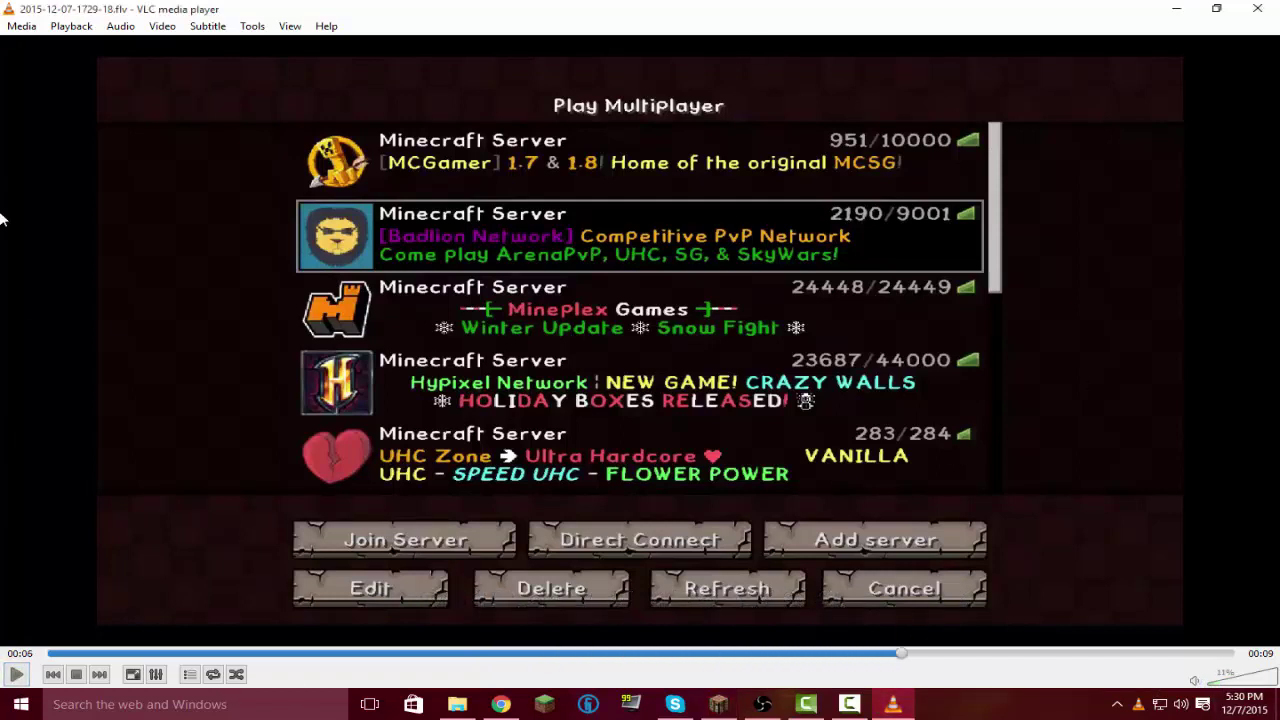